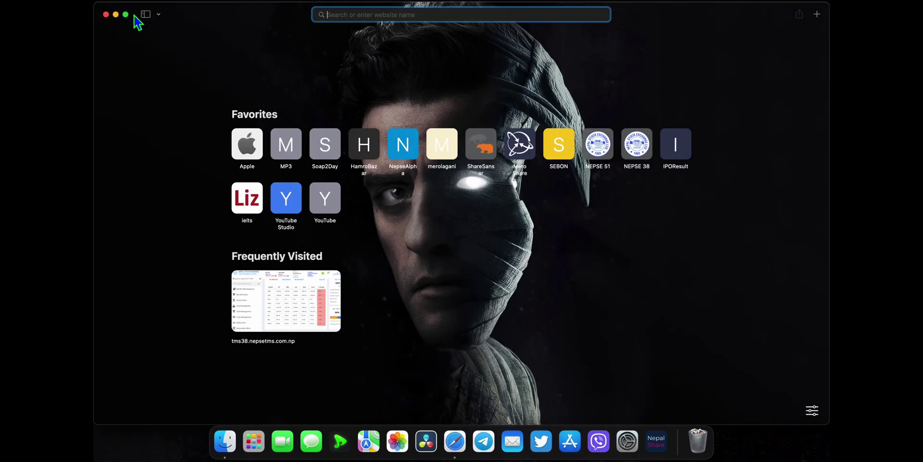
# - Load wes.org in a full-screen browser and choose Get Started for a credential evaluation
pyautogui.click(126, 14)
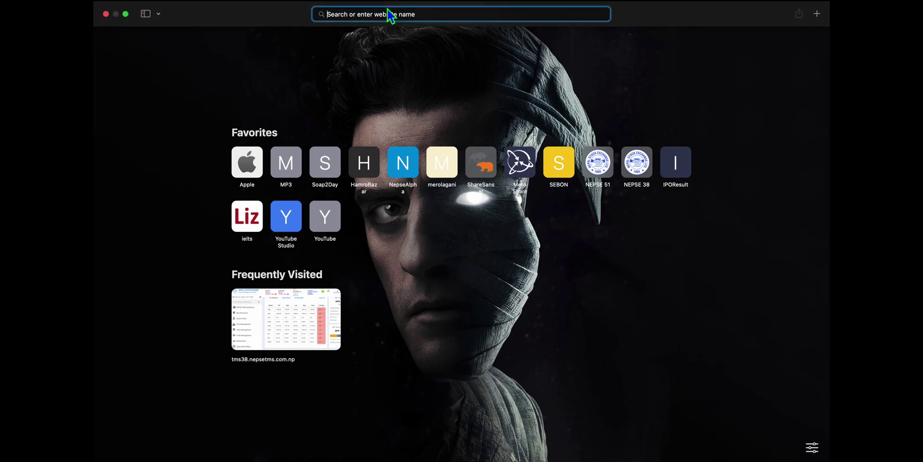
pyautogui.write('wes.')
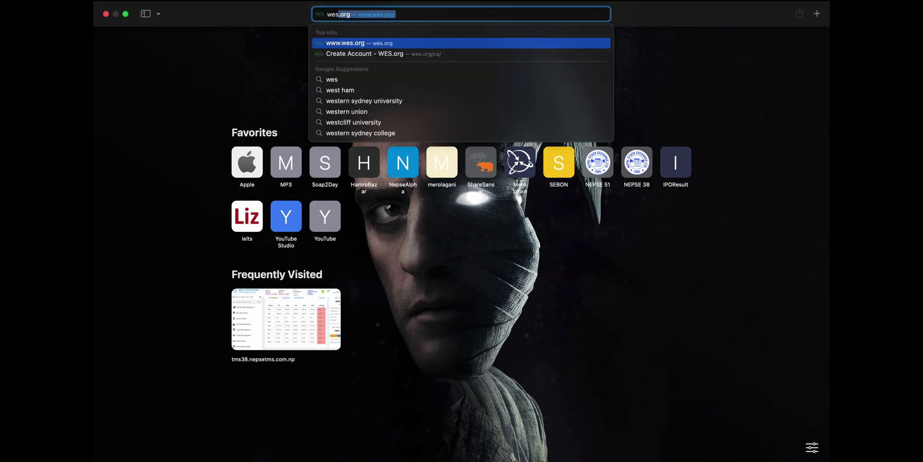
pyautogui.write('org')
pyautogui.press('Return')
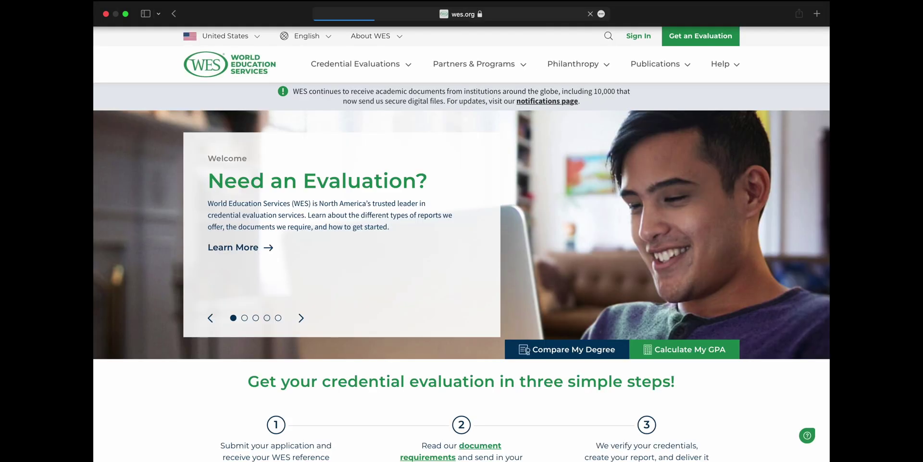
pyautogui.scroll(-6, 600, 255)
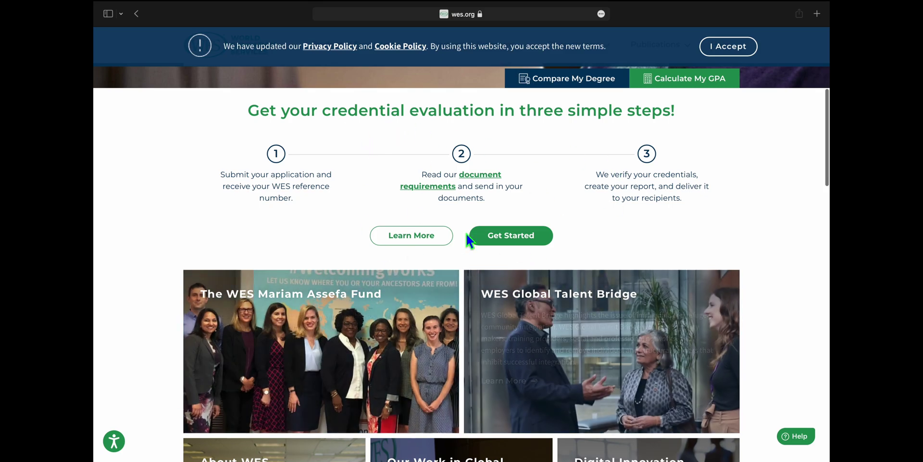
pyautogui.click(538, 240)
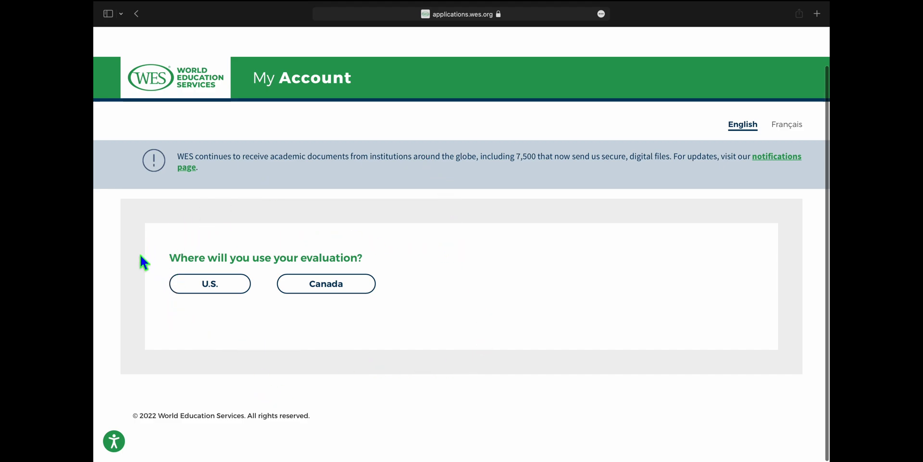
# - Choose Canada and start the ECA Application for IRCC
pyautogui.click(354, 299)
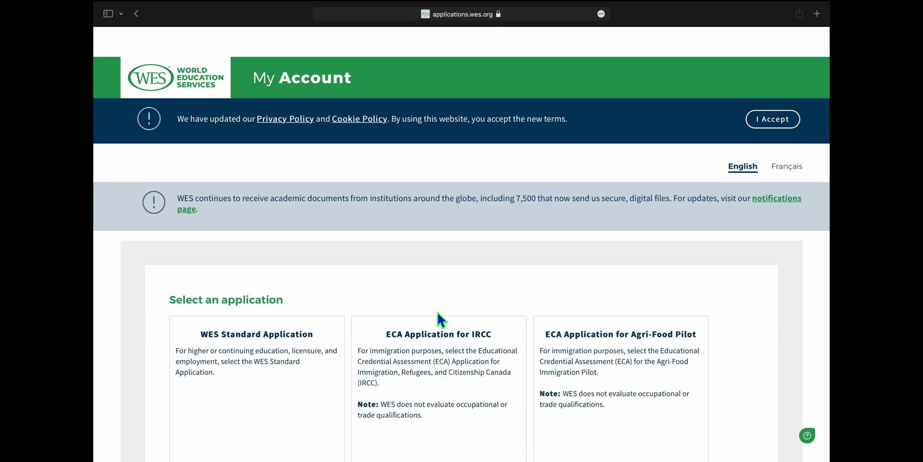
pyautogui.scroll(-2, 460, 346)
pyautogui.scroll(-1, 460, 350)
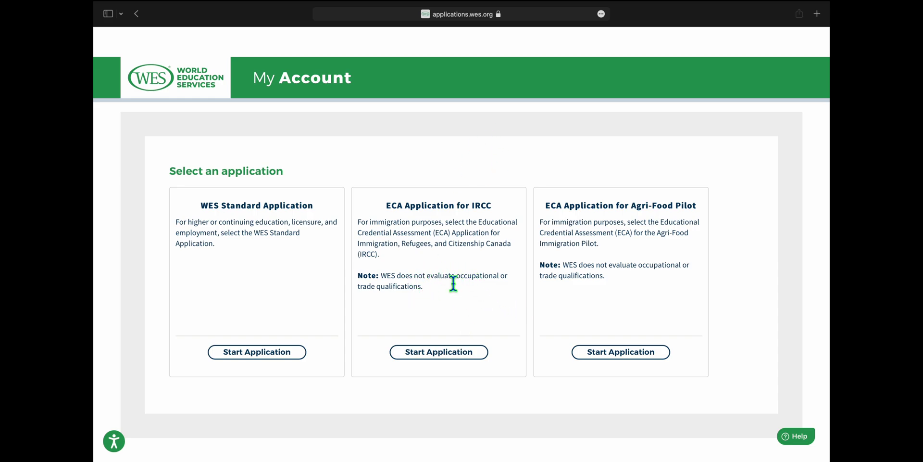
pyautogui.click(454, 361)
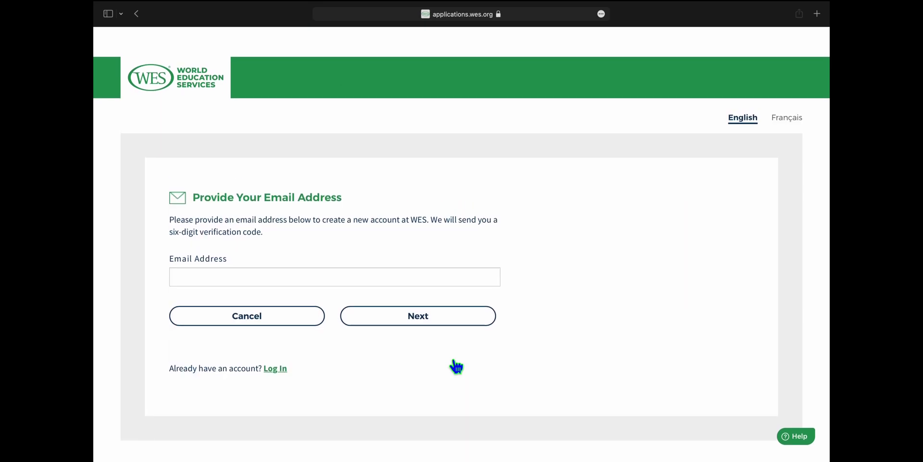
# - Enter the applicant's Gmail address and submit it to receive a verification code
pyautogui.click(254, 282)
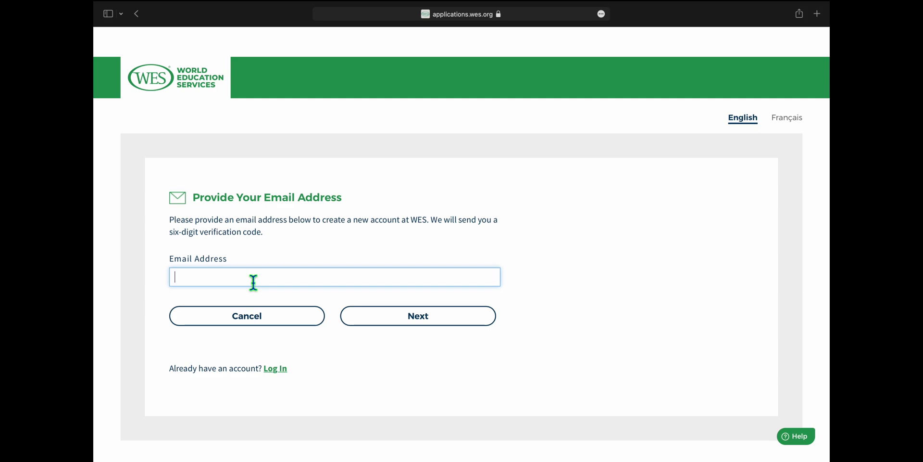
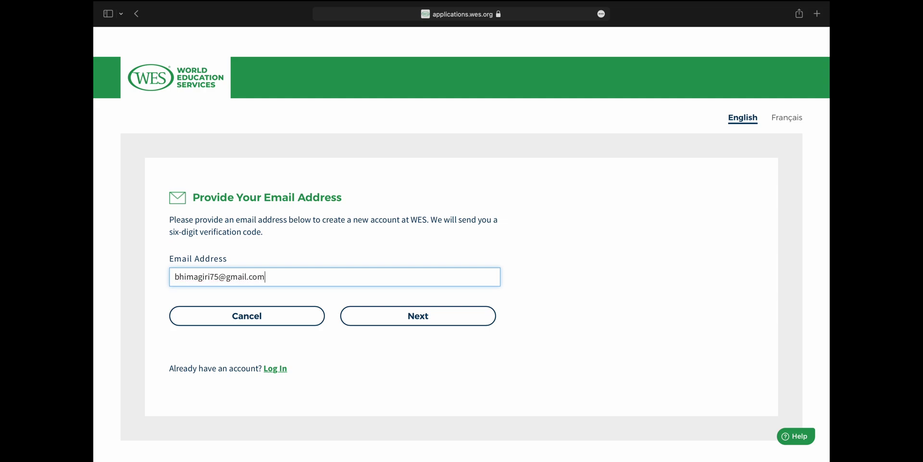
pyautogui.press('Return')
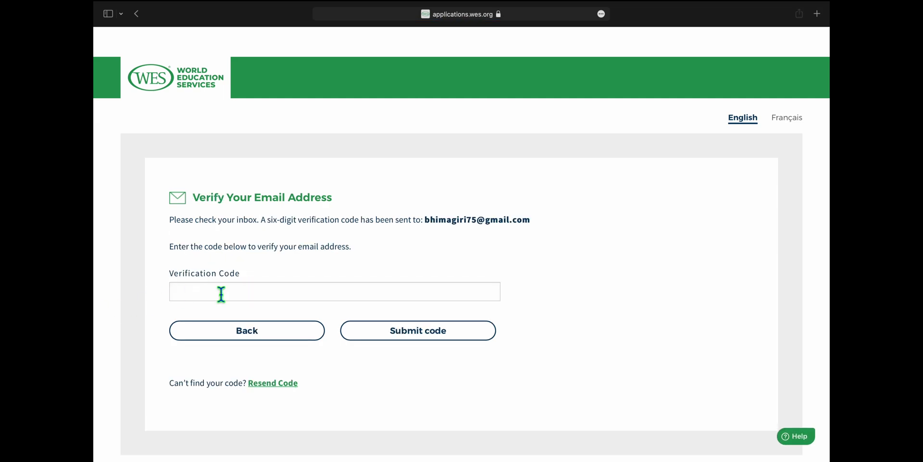
pyautogui.click(817, 14)
# - Load gmail.com in the new tab
pyautogui.write('www.')
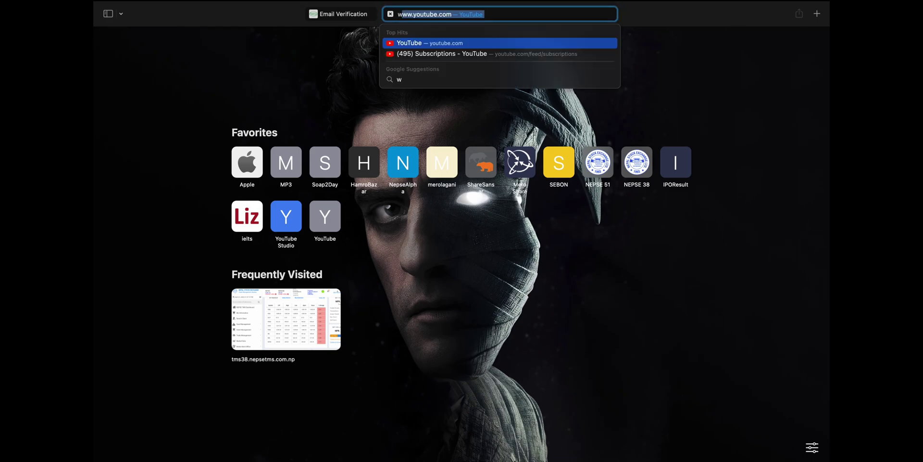
pyautogui.press('BackSpace')
pyautogui.press('BackSpace')
pyautogui.press('BackSpace')
pyautogui.press('BackSpace')
pyautogui.press('BackSpace')
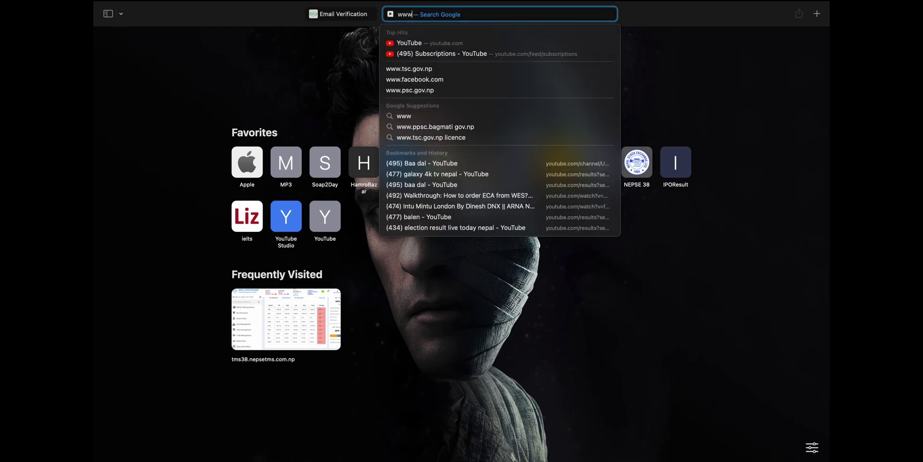
pyautogui.write('gmail')
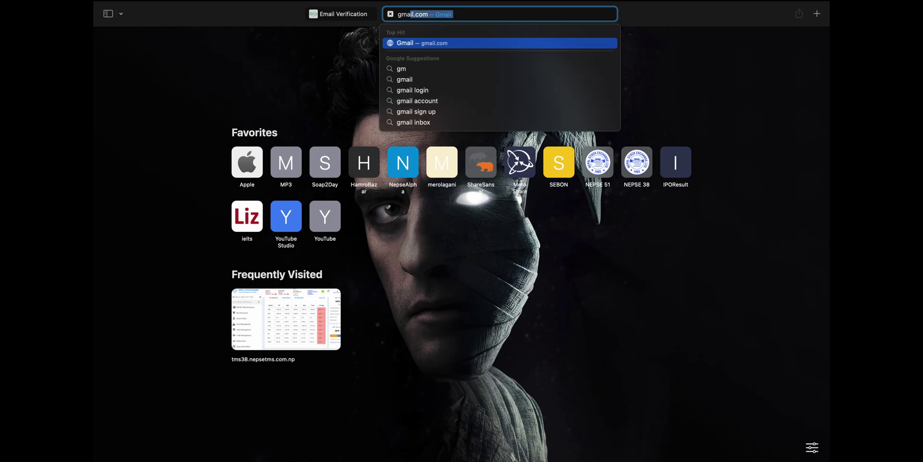
pyautogui.press('BackSpace')
pyautogui.write('.com')
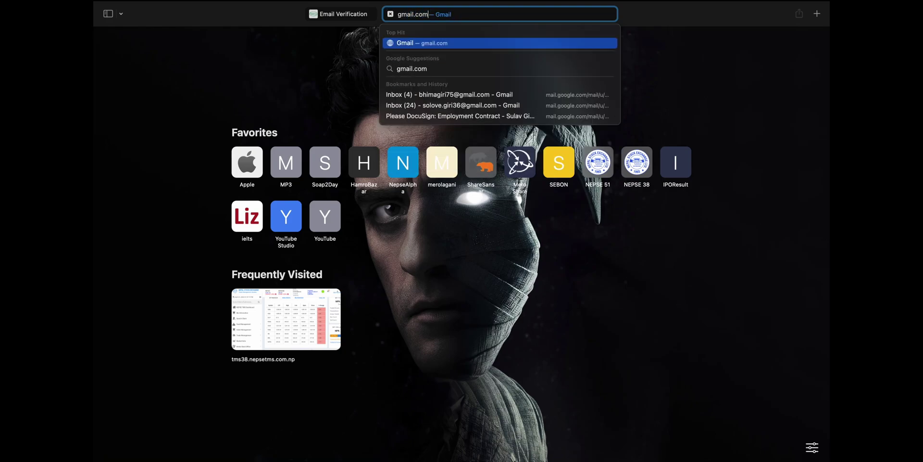
pyautogui.press('Return')
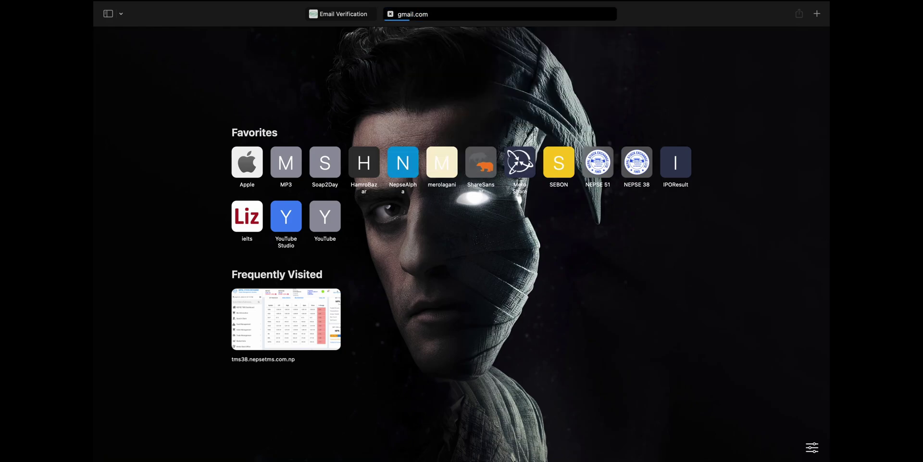
# - Open the WES verification e-mail, copy its code, and return to the WES tab
pyautogui.moveTo(340, 21)
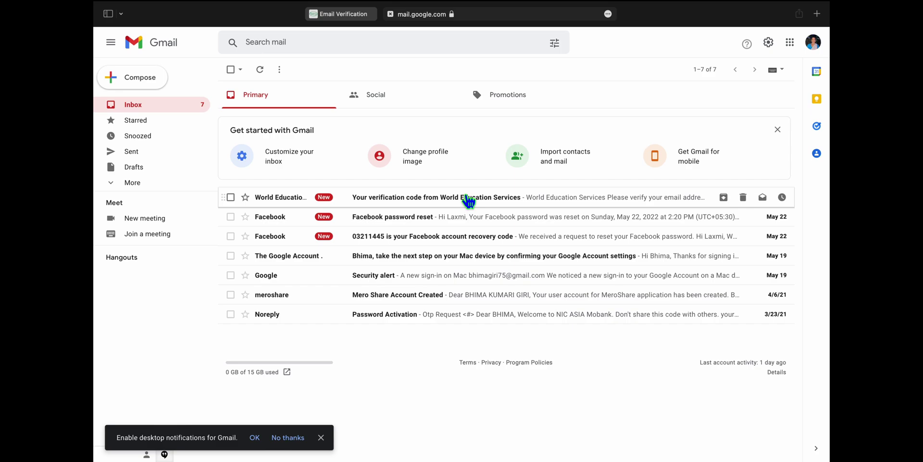
pyautogui.click(464, 197)
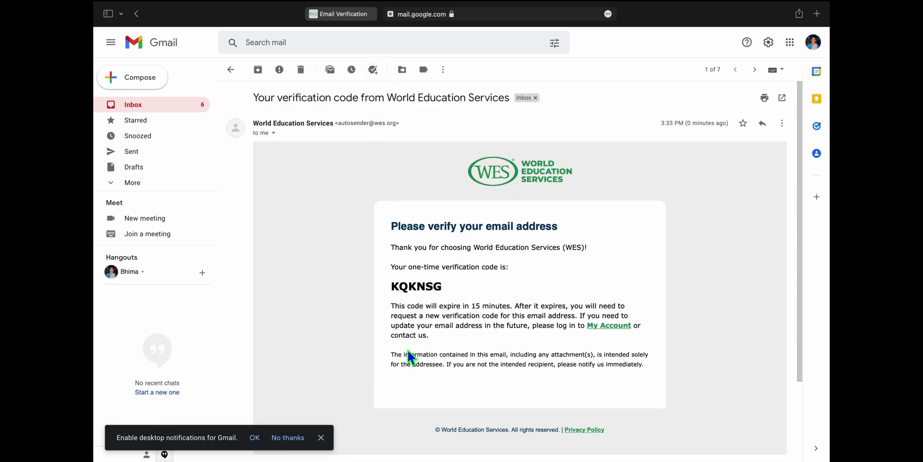
pyautogui.moveTo(426, 288); pyautogui.dragTo(446, 292)
pyautogui.rightClick(447, 292)
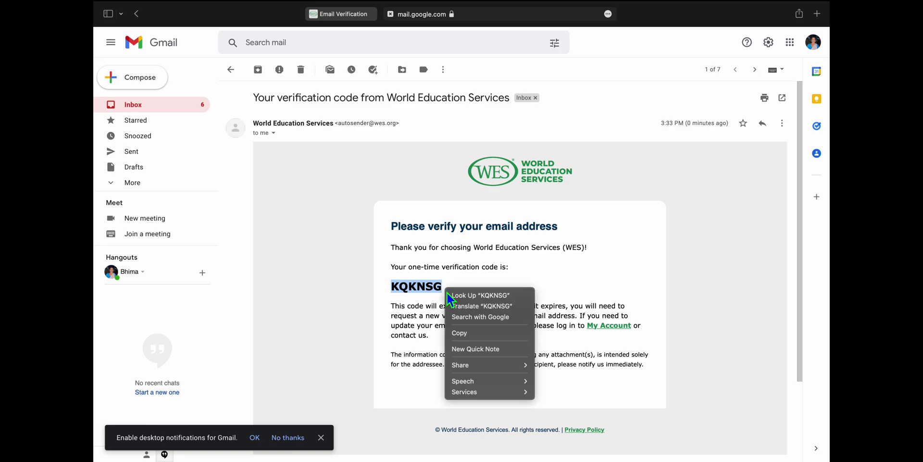
pyautogui.click(461, 334)
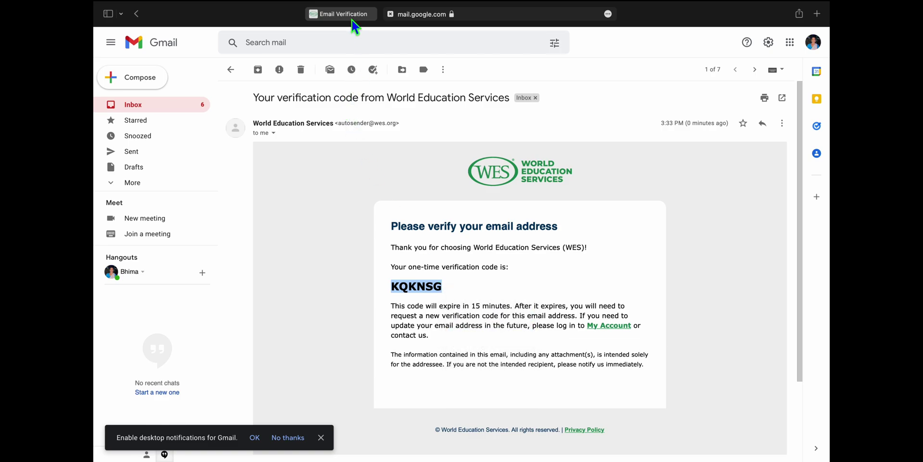
pyautogui.click(352, 19)
# - Paste and submit the verification code, then continue to the Create Account form
pyautogui.click(275, 293)
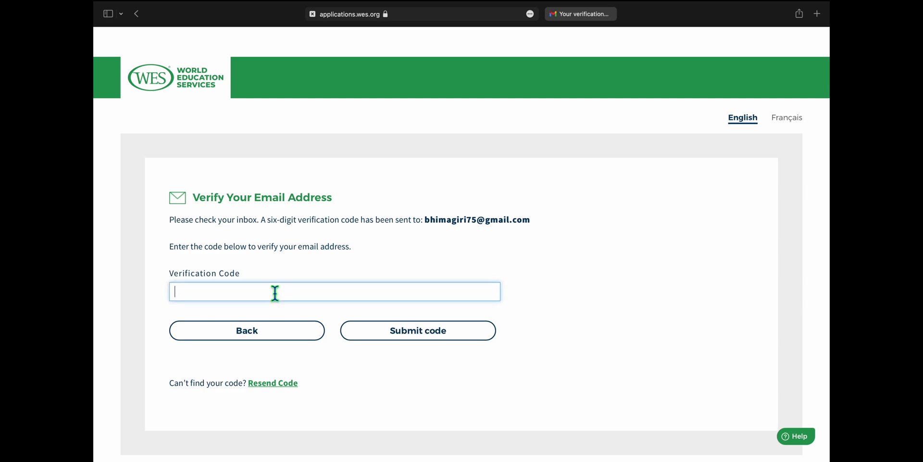
pyautogui.press('super+v')
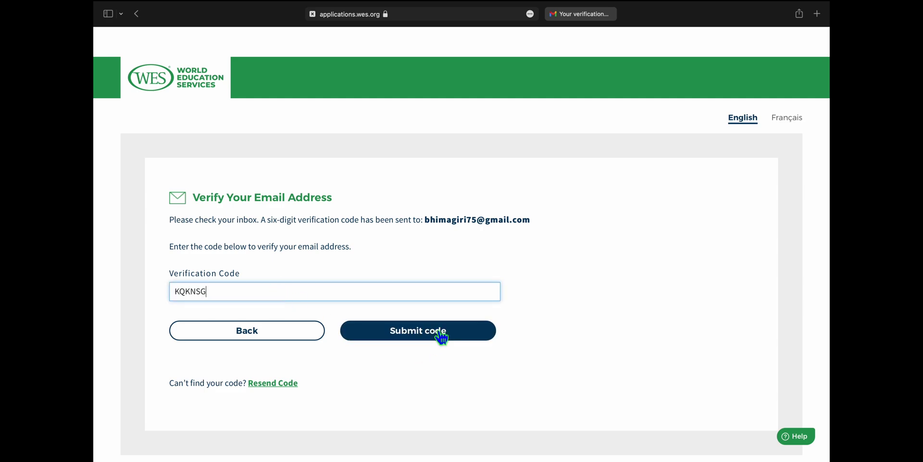
pyautogui.click(441, 336)
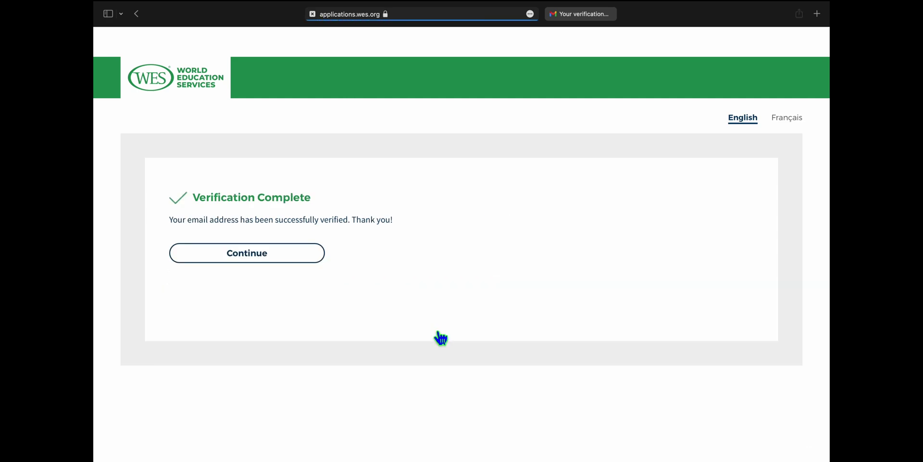
pyautogui.click(290, 253)
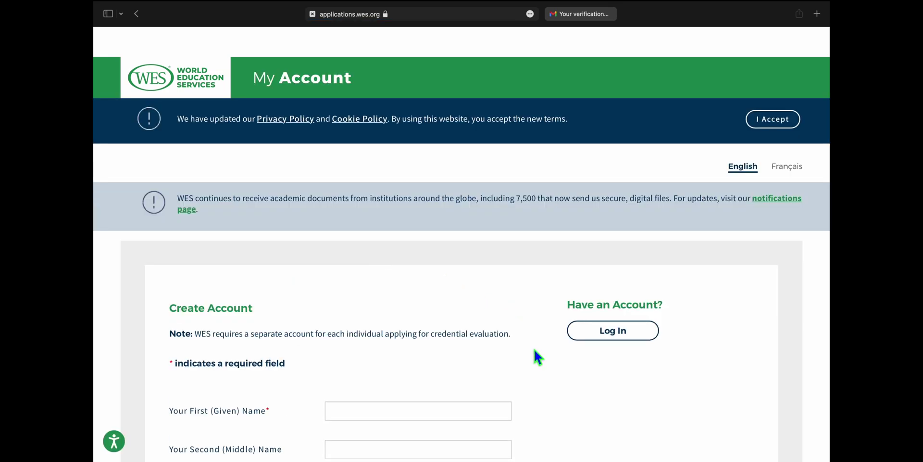
pyautogui.scroll(-5, 534, 350)
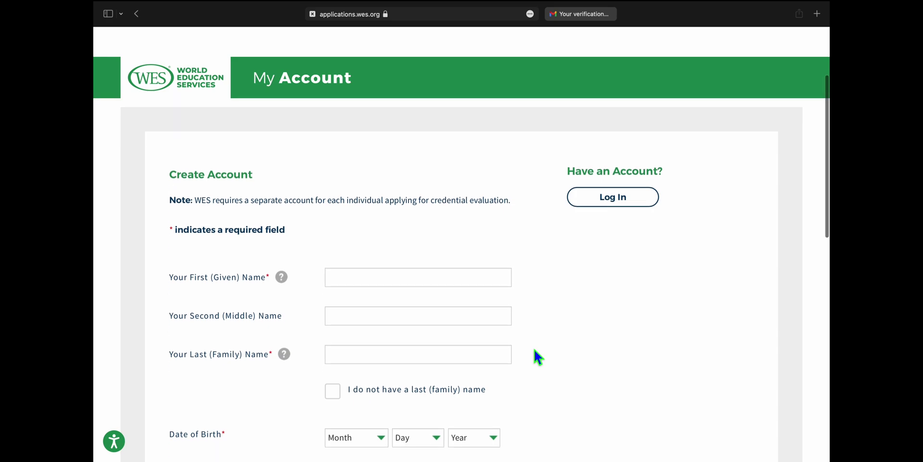
pyautogui.scroll(-3, 538, 298)
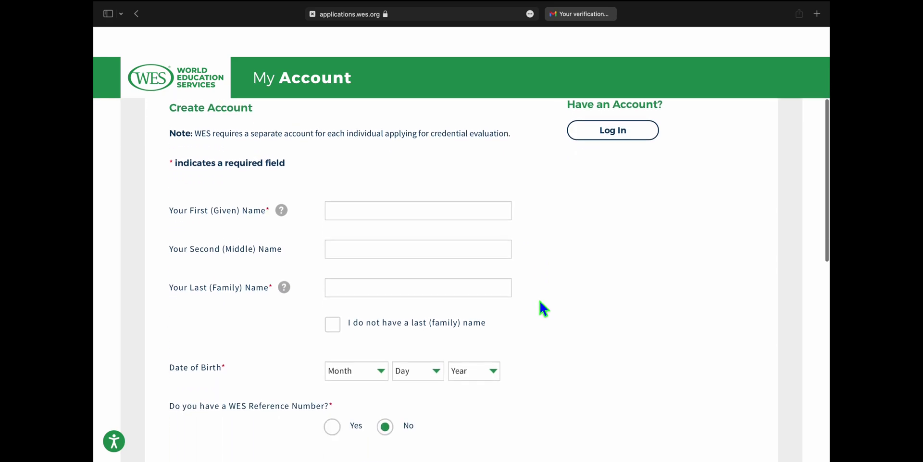
# - Enter the applicant's first and last name
pyautogui.click(380, 175)
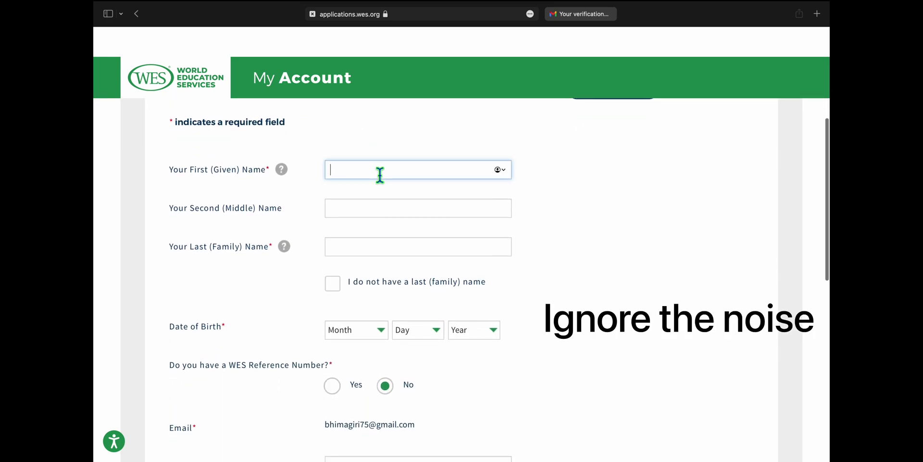
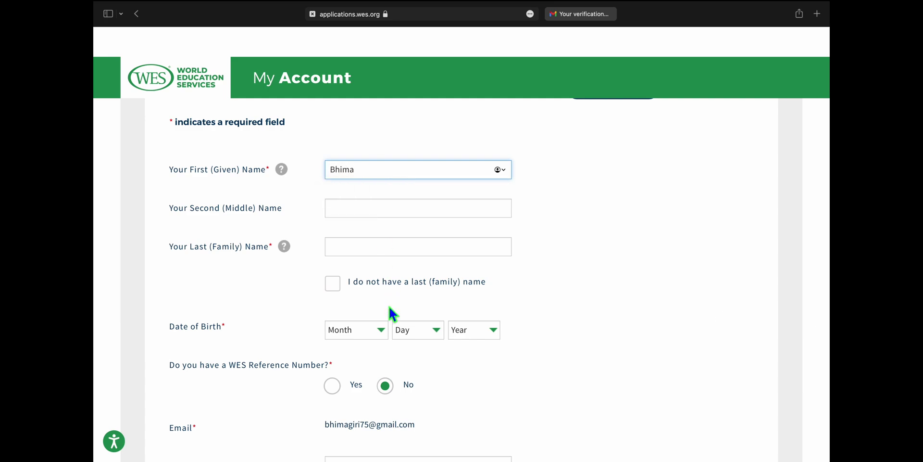
pyautogui.click(384, 255)
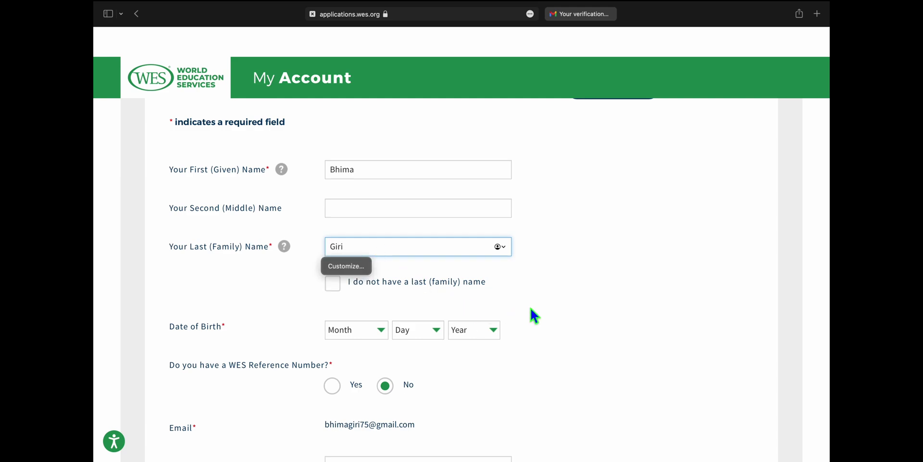
pyautogui.scroll(-5, 527, 313)
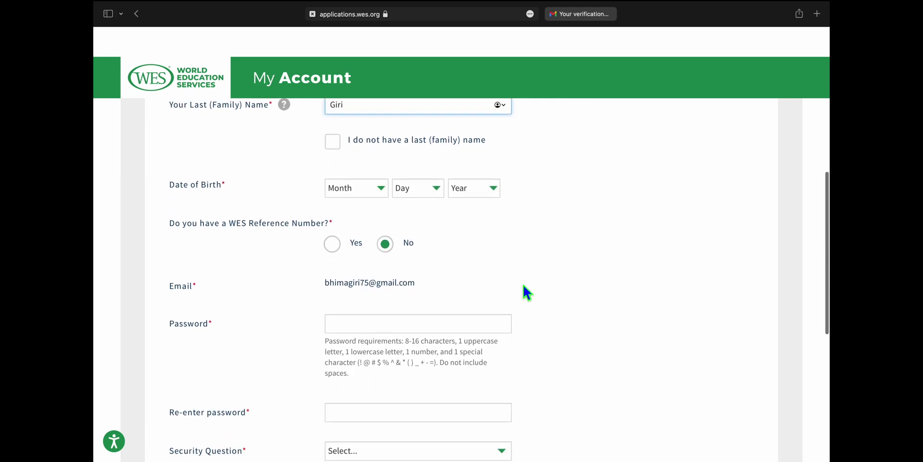
pyautogui.click(380, 194)
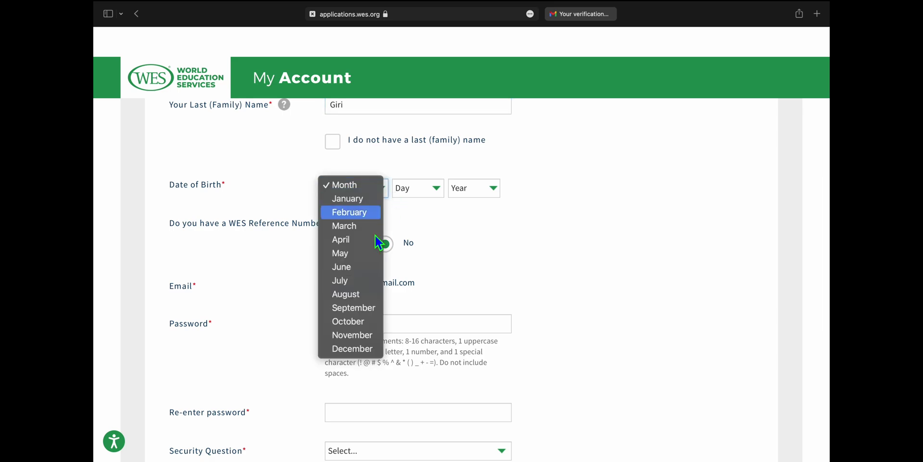
pyautogui.click(362, 282)
pyautogui.click(441, 187)
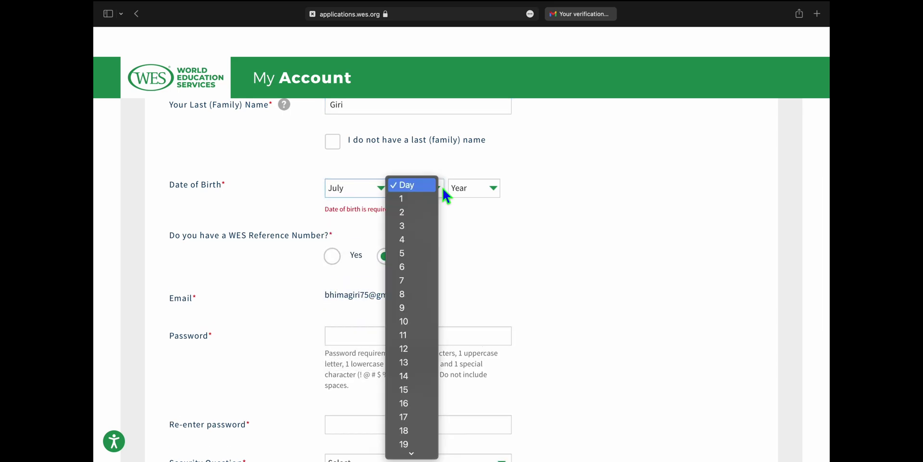
pyautogui.click(415, 377)
pyautogui.click(476, 188)
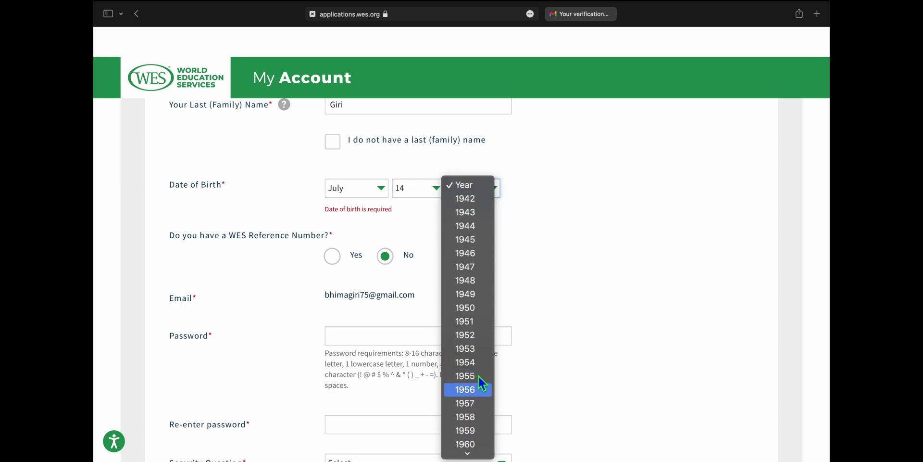
pyautogui.scroll(-6, 475, 419)
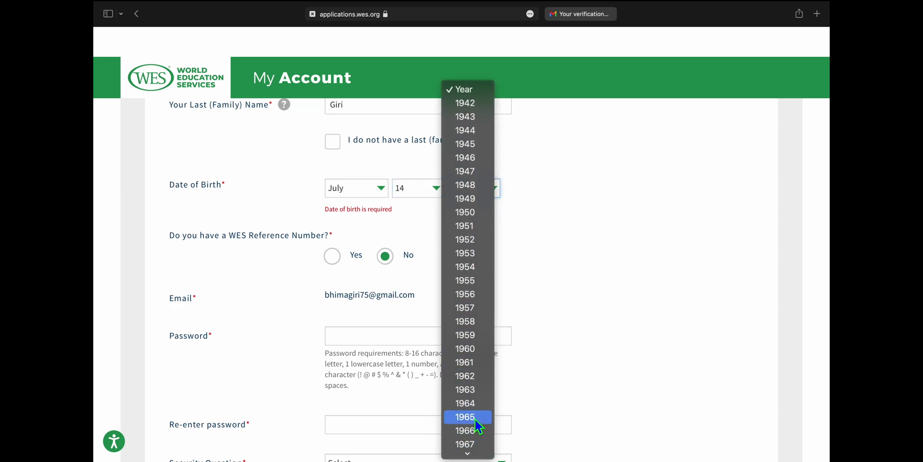
pyautogui.scroll(-5, 472, 431)
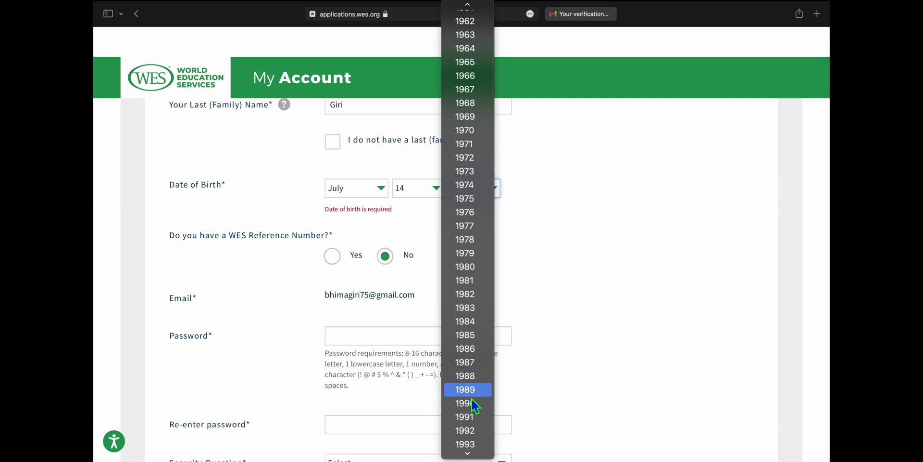
pyautogui.click(477, 401)
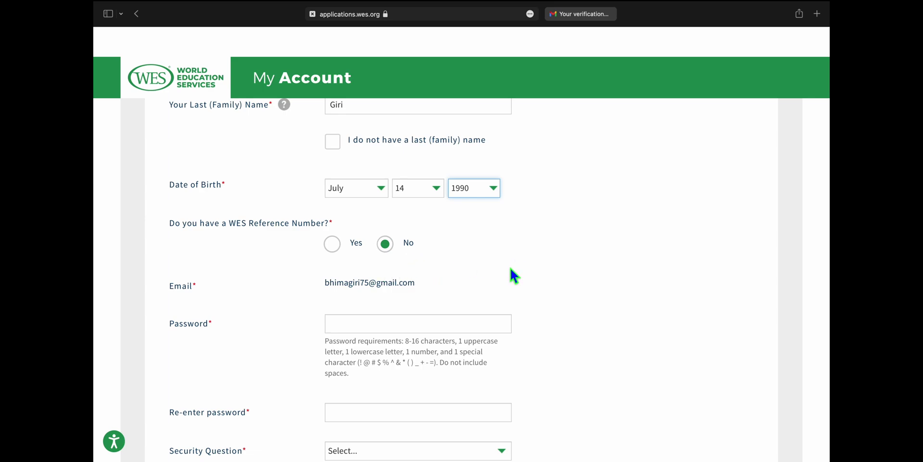
pyautogui.scroll(-5, 511, 269)
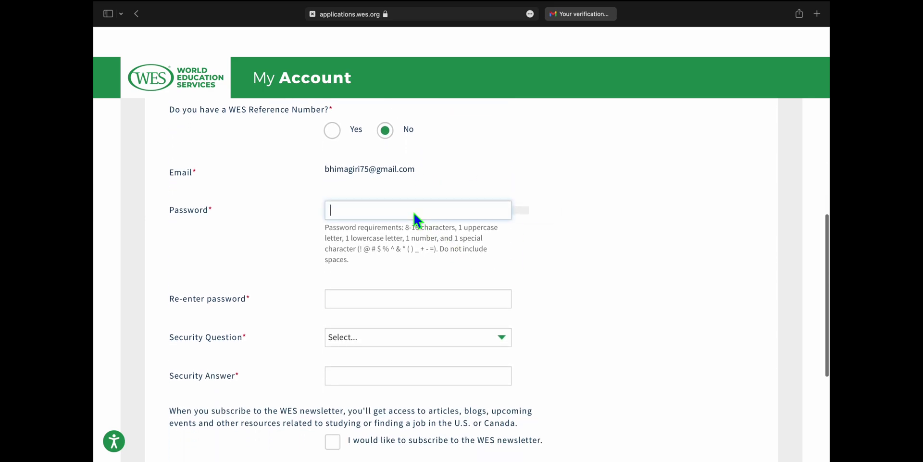
# - Fill the password fields with Safari's suggested strong password
pyautogui.click(414, 211)
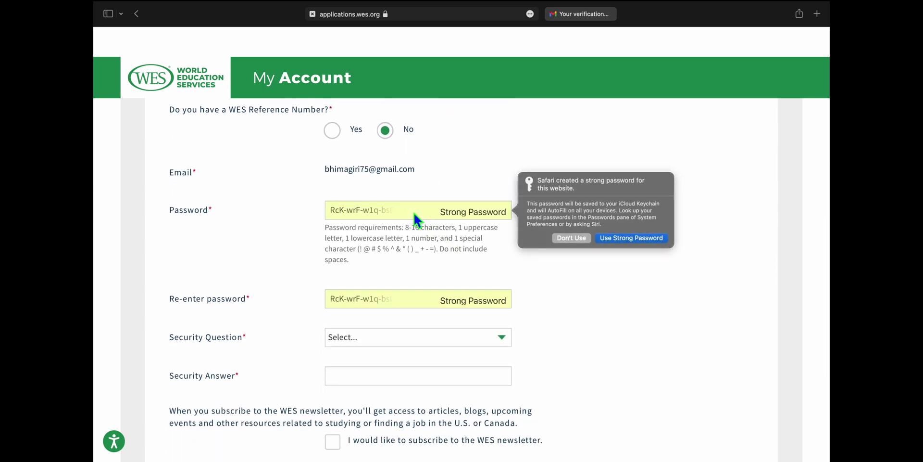
pyautogui.click(628, 236)
pyautogui.scroll(-5, 596, 317)
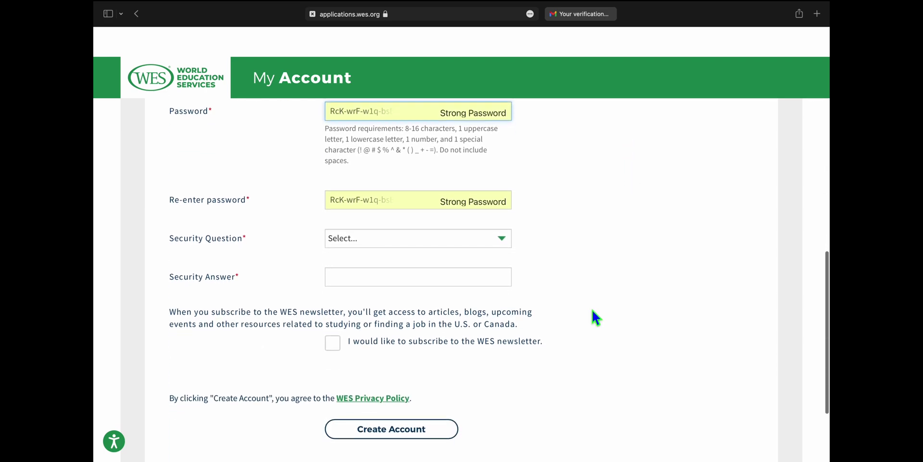
pyautogui.click(487, 226)
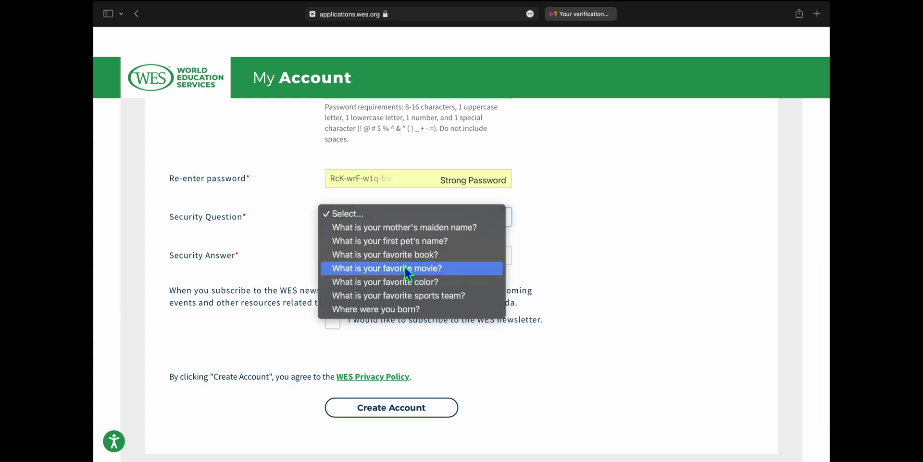
pyautogui.click(414, 282)
pyautogui.click(385, 259)
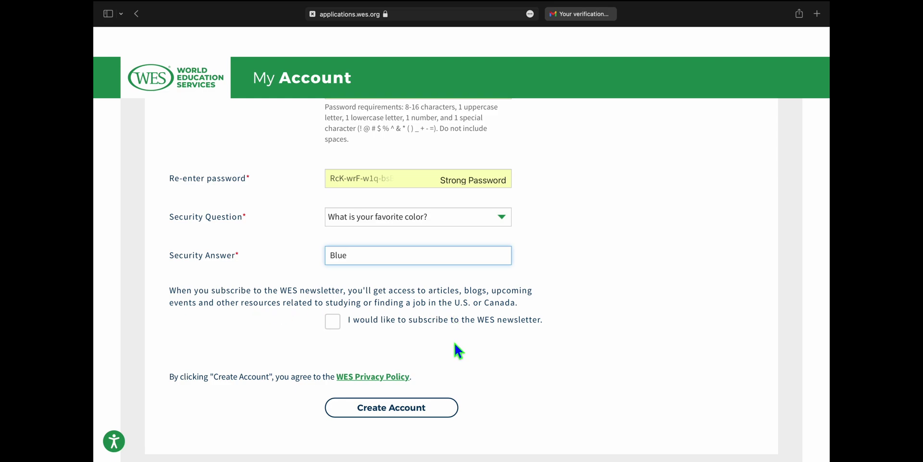
pyautogui.scroll(-3, 454, 340)
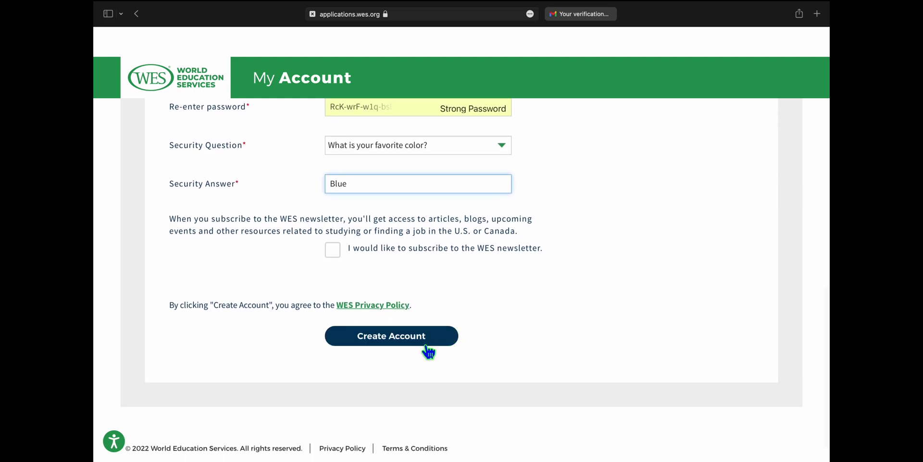
pyautogui.scroll(2, 579, 233)
pyautogui.scroll(5, 578, 227)
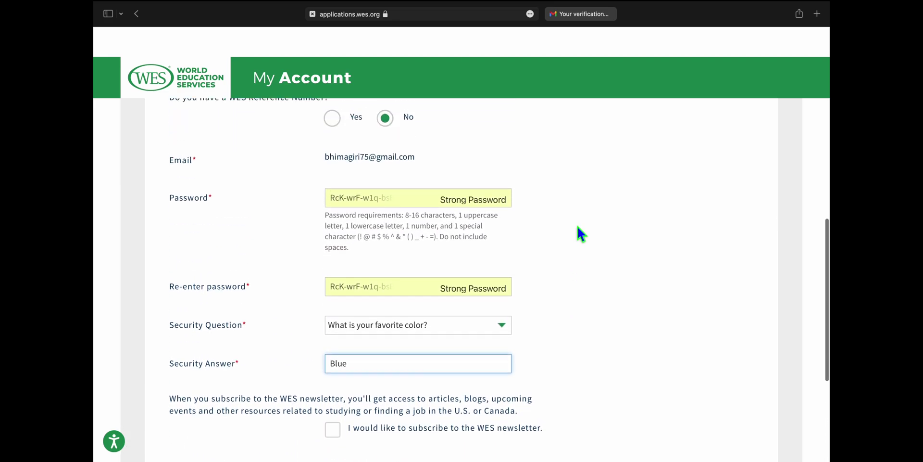
pyautogui.scroll(-1, 577, 227)
pyautogui.scroll(5, 577, 227)
pyautogui.scroll(-6, 578, 228)
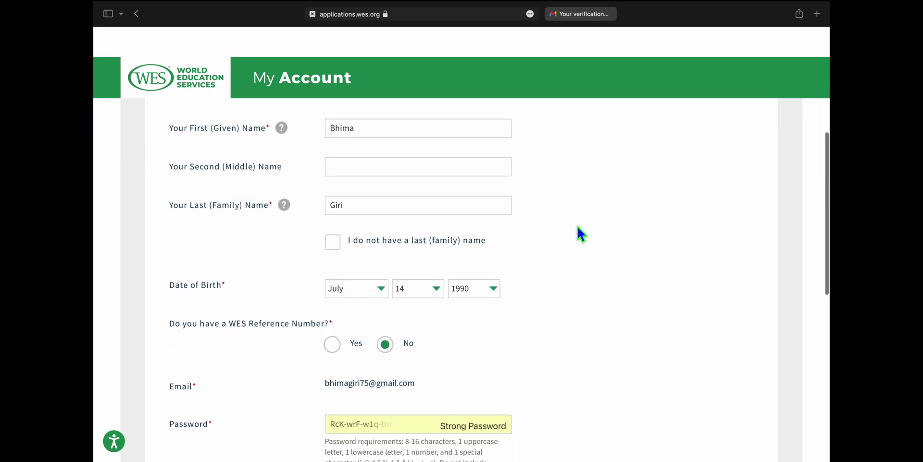
pyautogui.scroll(-6, 578, 227)
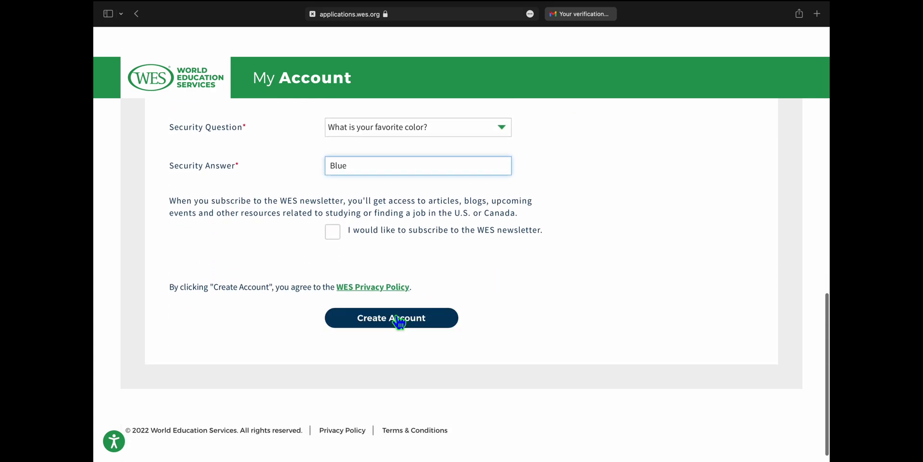
# - Create the account and set gender to Woman on Personal Information
pyautogui.click(396, 324)
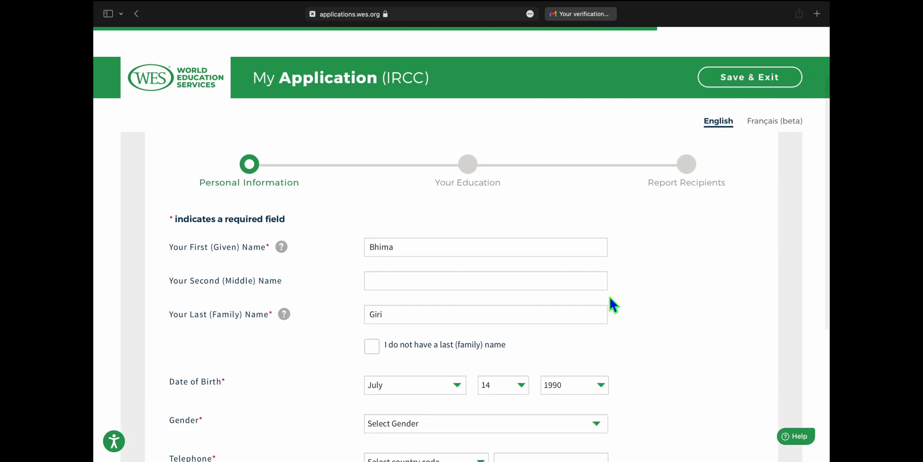
pyautogui.scroll(-3, 608, 295)
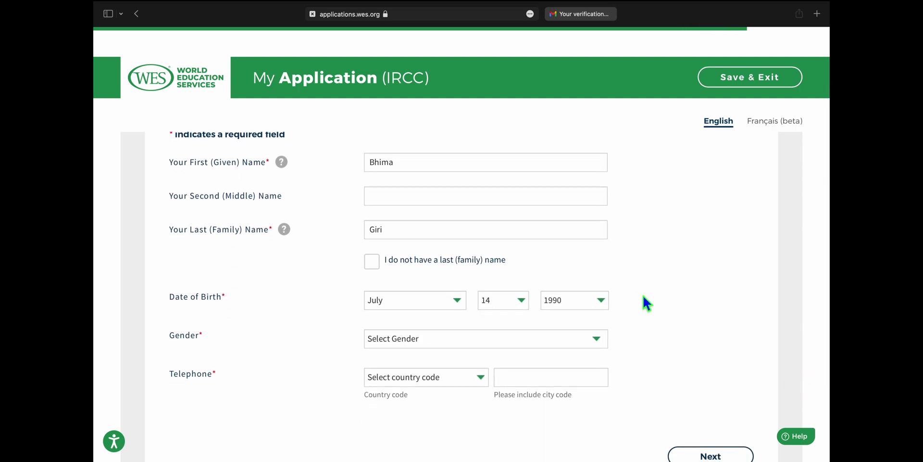
pyautogui.scroll(-5, 636, 296)
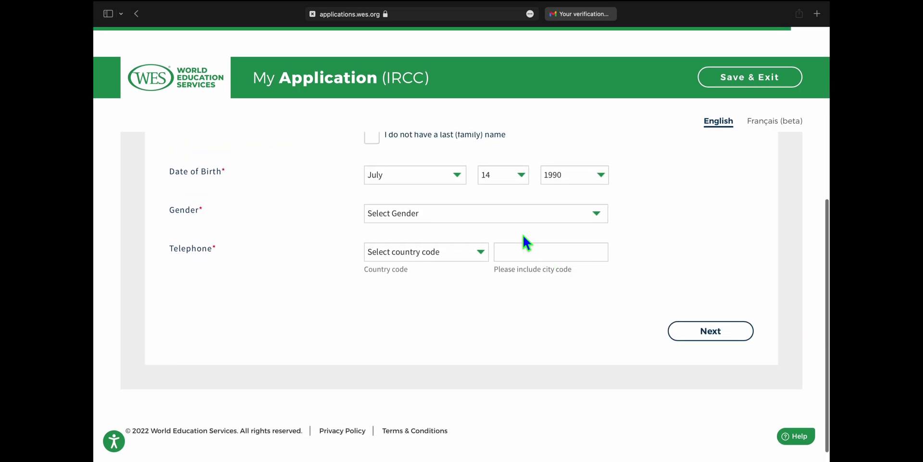
pyautogui.click(522, 217)
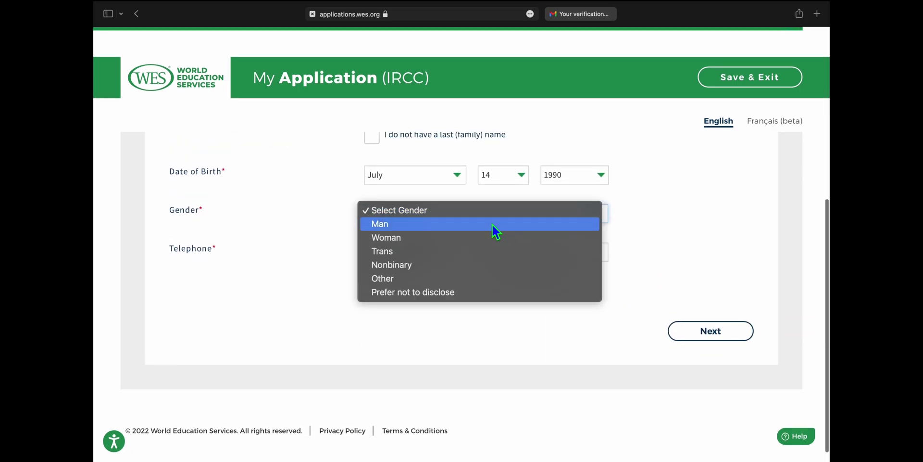
pyautogui.click(403, 239)
pyautogui.scroll(1, 636, 244)
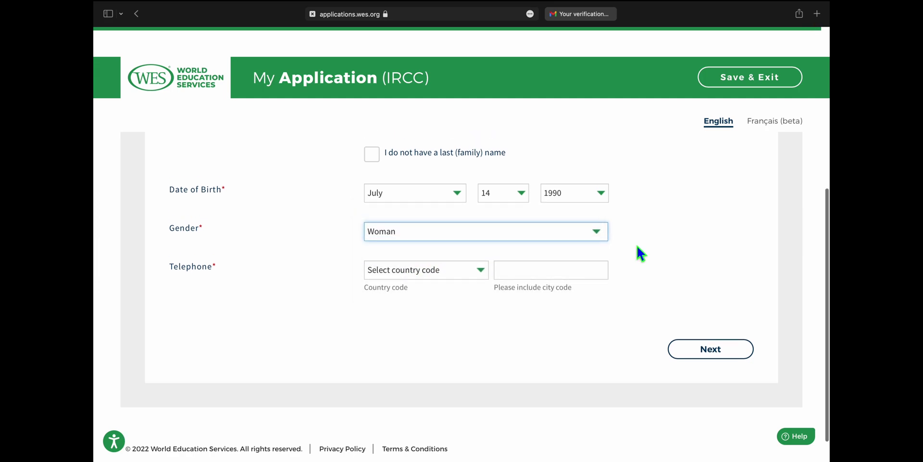
pyautogui.scroll(1, 636, 243)
# - Set phone country code Nepal (977), enter the phone number, and submit personal details
pyautogui.click(483, 279)
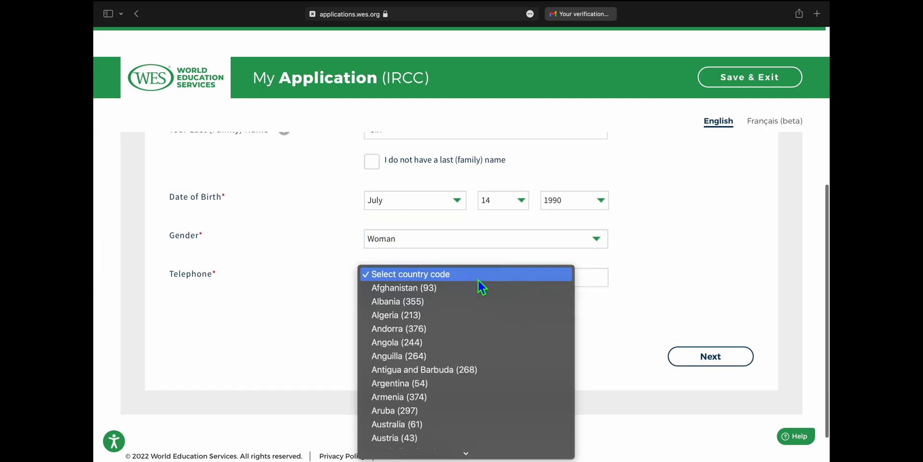
pyautogui.scroll(-20, 454, 352)
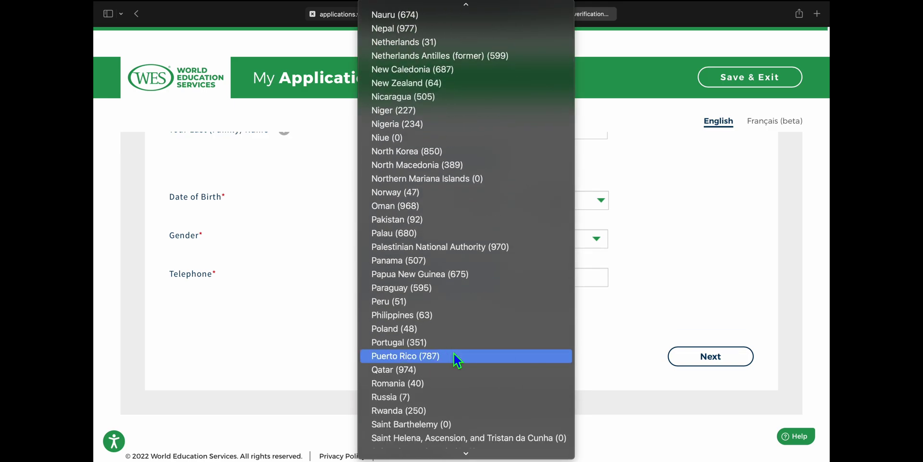
pyautogui.scroll(-2, 454, 352)
pyautogui.scroll(10, 454, 352)
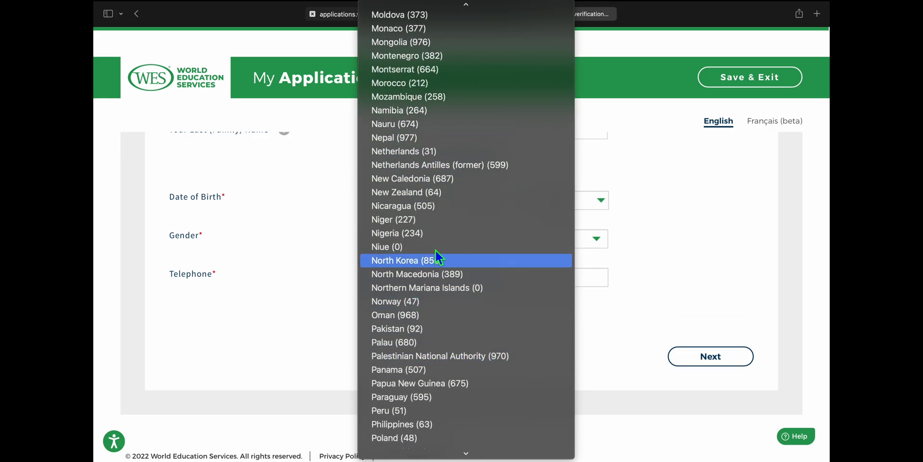
pyautogui.click(426, 136)
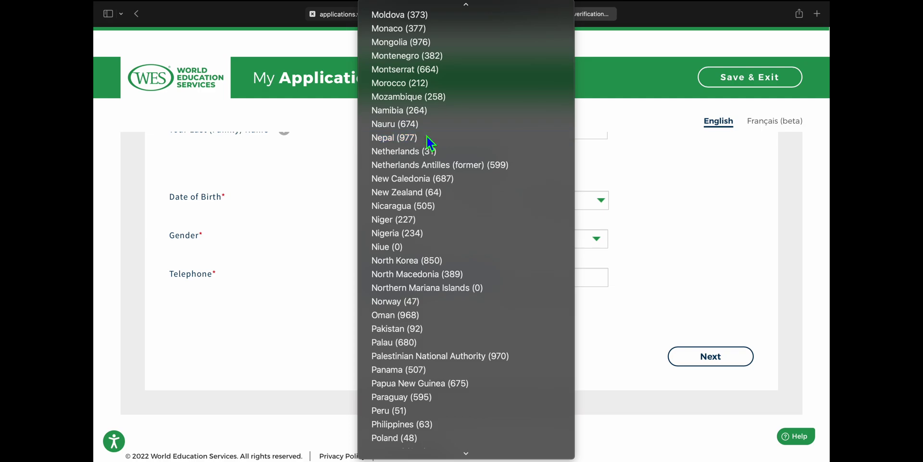
pyautogui.click(540, 277)
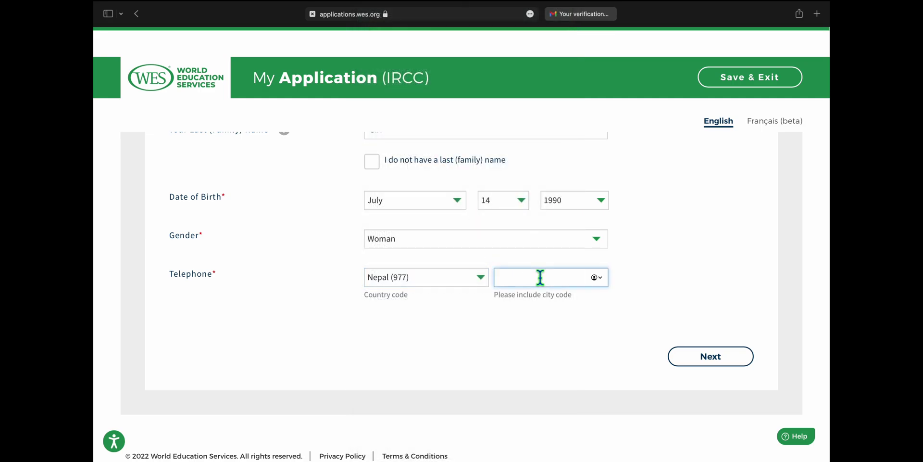
pyautogui.write('9876543210')
pyautogui.click(716, 355)
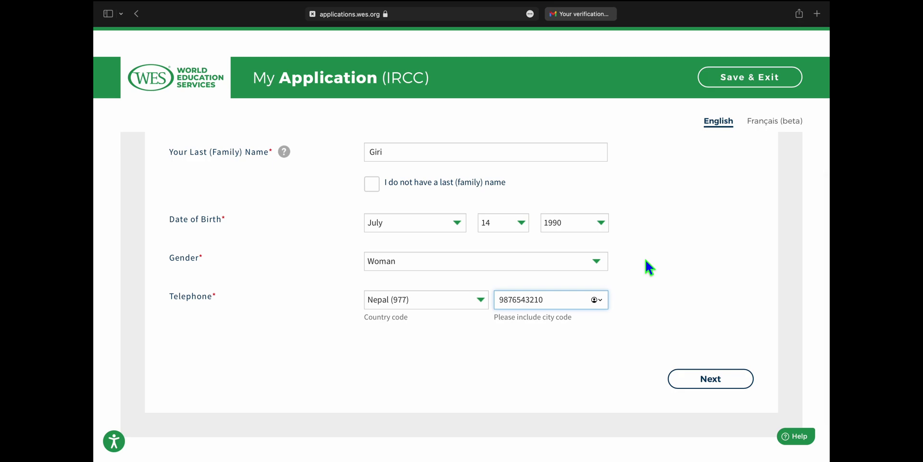
pyautogui.click(716, 404)
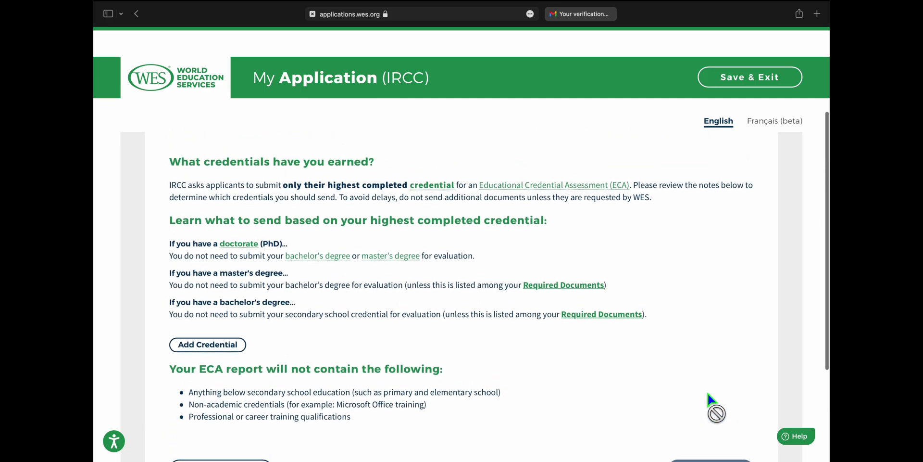
pyautogui.scroll(-1, 640, 310)
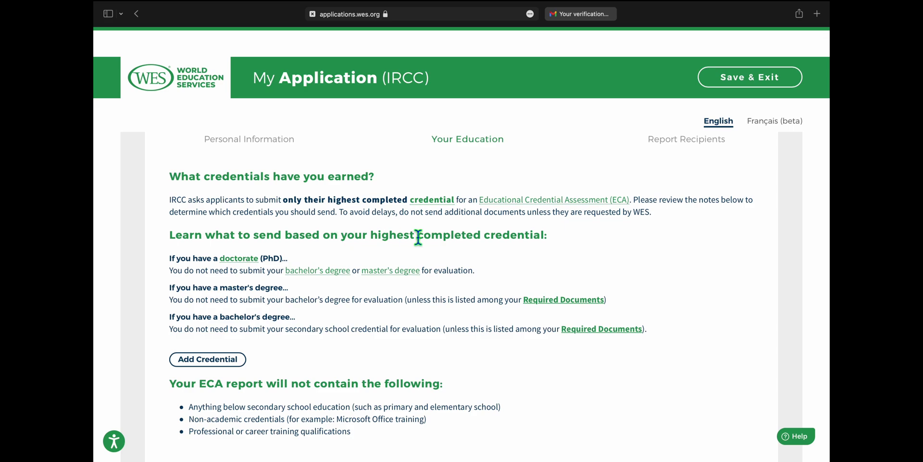
pyautogui.scroll(-1, 647, 295)
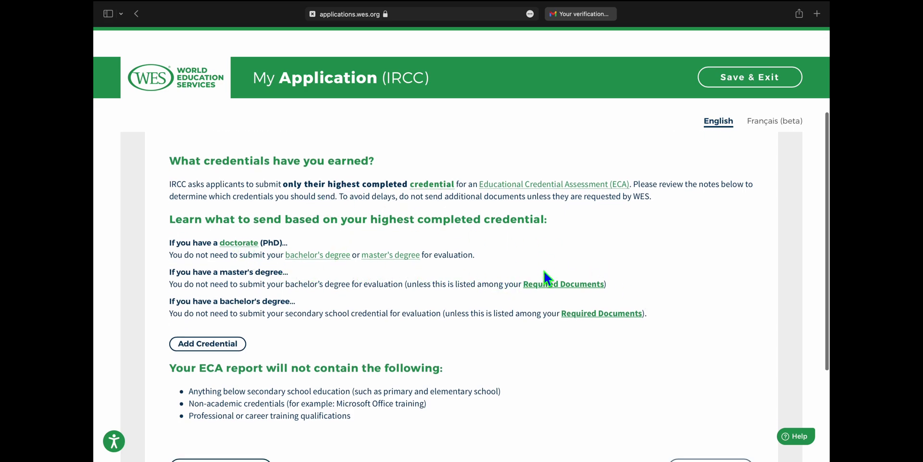
pyautogui.scroll(-5, 544, 271)
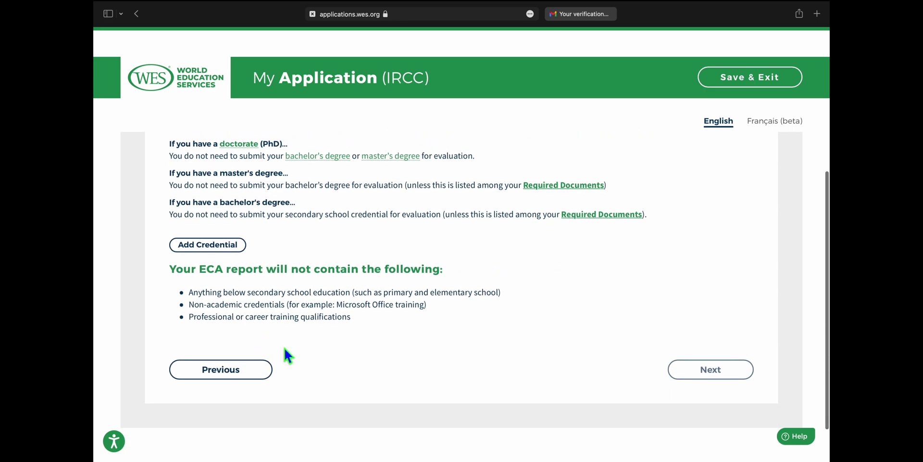
pyautogui.scroll(6, 624, 279)
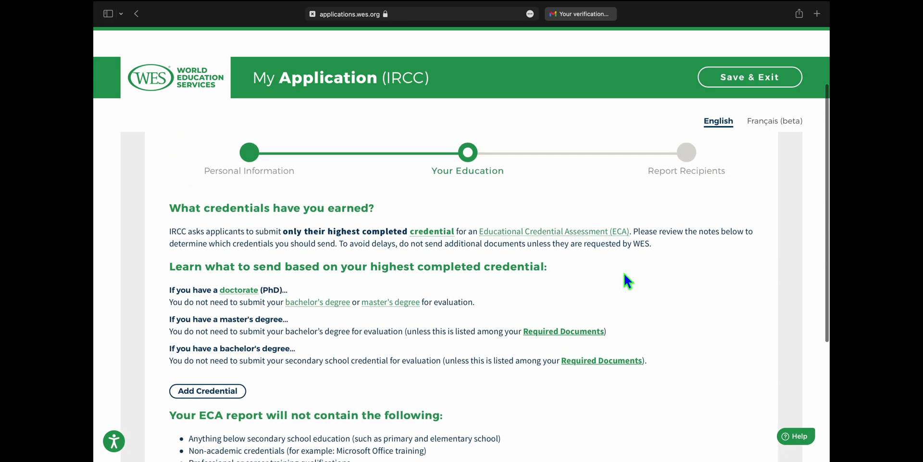
pyautogui.scroll(-6, 625, 274)
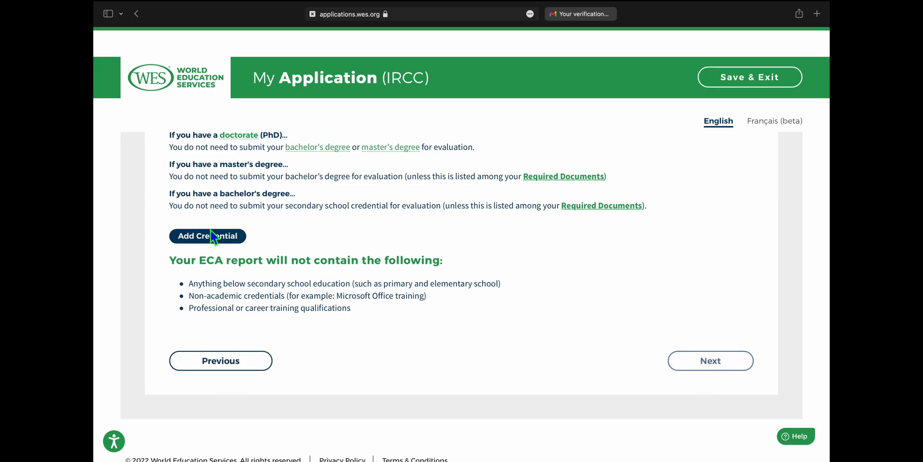
pyautogui.scroll(12, 365, 235)
pyautogui.scroll(-3, 364, 235)
pyautogui.scroll(-4, 363, 235)
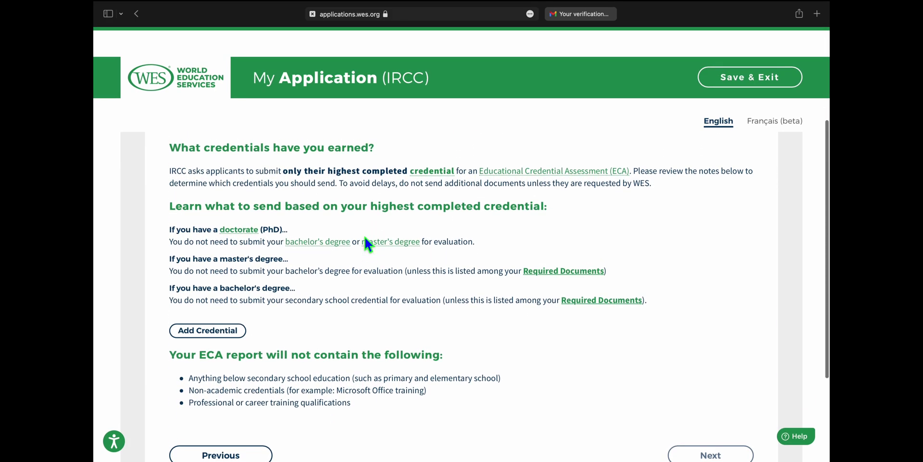
pyautogui.scroll(-2, 365, 238)
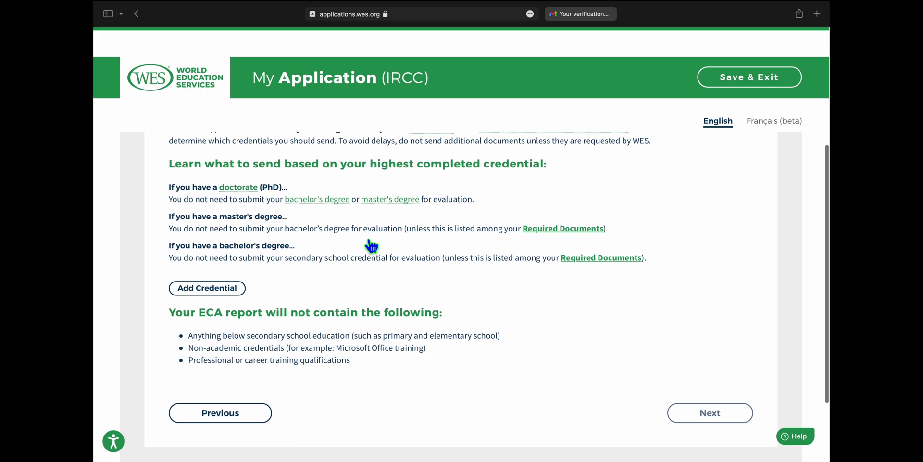
pyautogui.scroll(-2, 370, 244)
pyautogui.scroll(-1, 337, 248)
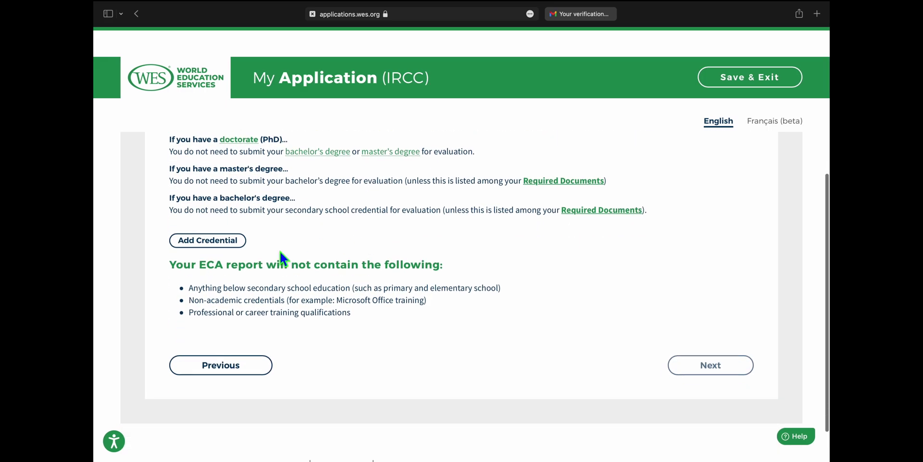
# - Add a new credential with Nepal as the country of education
pyautogui.click(230, 243)
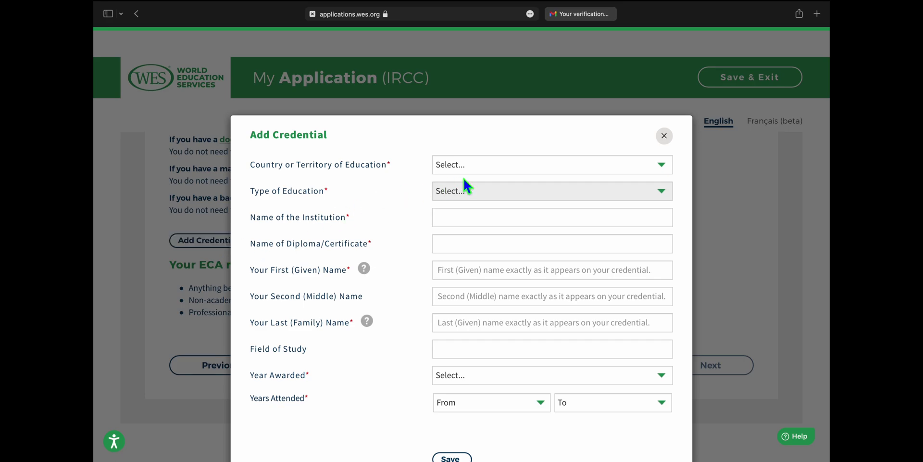
pyautogui.click(526, 164)
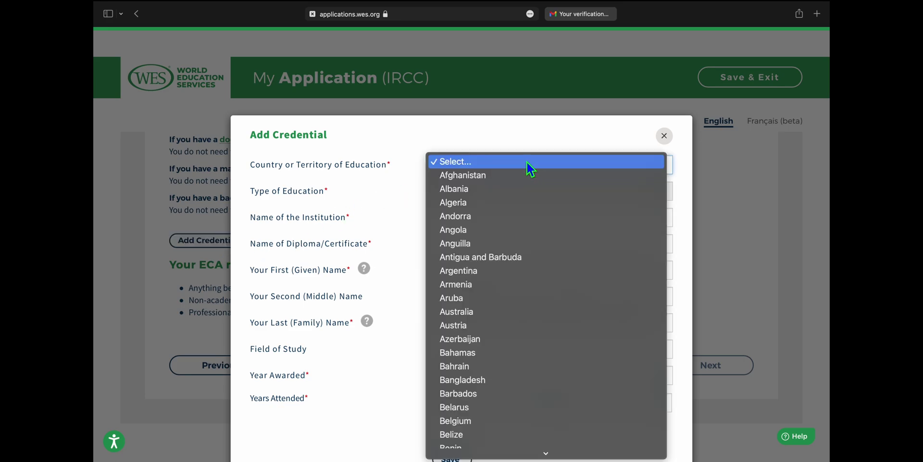
pyautogui.scroll(-10, 545, 348)
pyautogui.scroll(-10, 545, 356)
pyautogui.scroll(-10, 544, 355)
pyautogui.scroll(-10, 544, 356)
pyautogui.scroll(4, 545, 356)
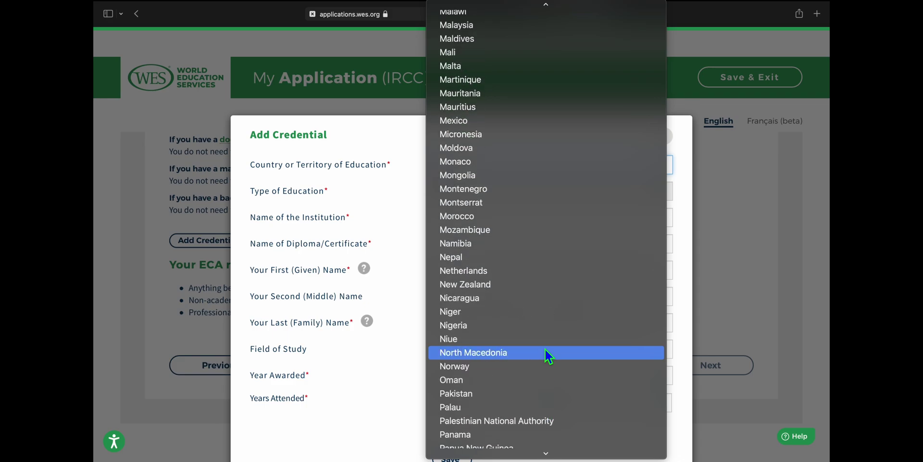
pyautogui.click(486, 258)
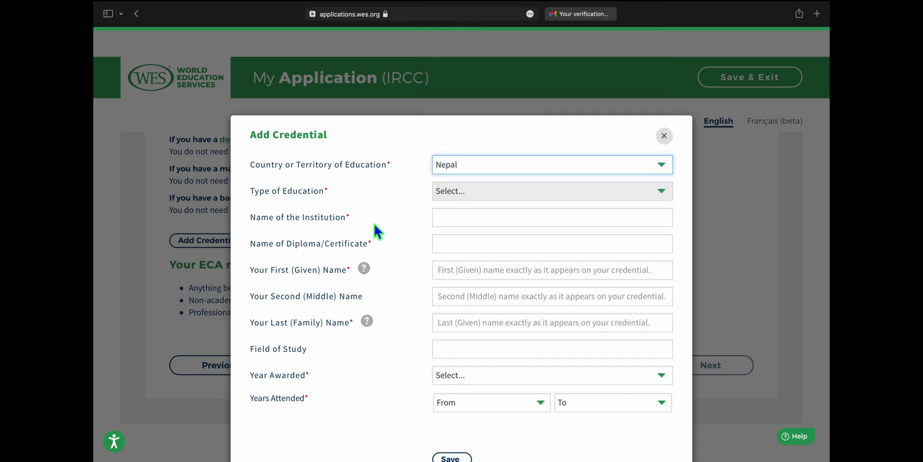
# - Choose Higher Education as the education type and begin typing the institution name
pyautogui.click(489, 189)
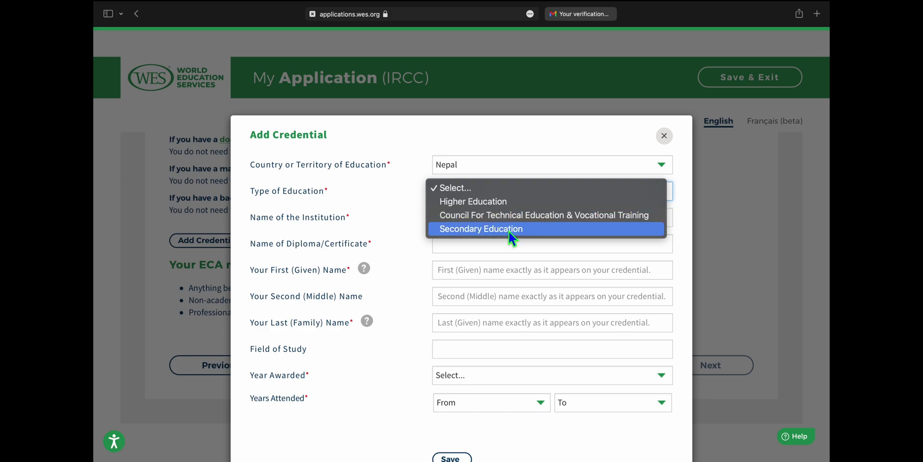
pyautogui.click(495, 205)
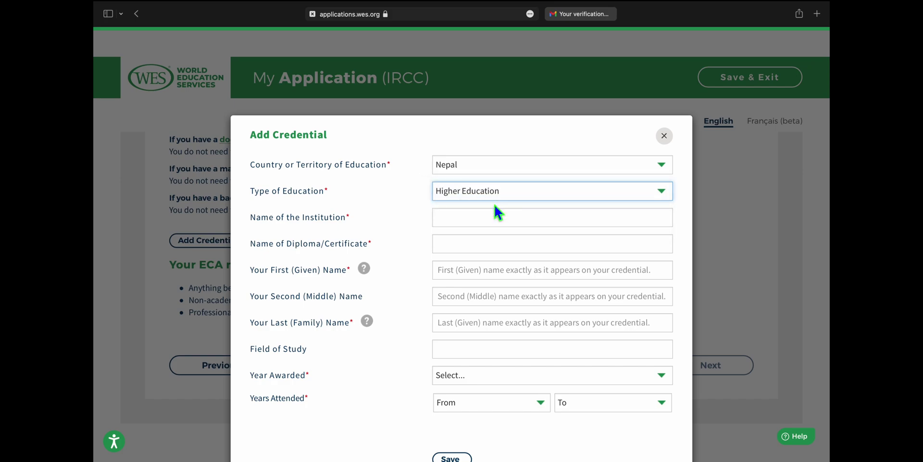
pyautogui.click(527, 228)
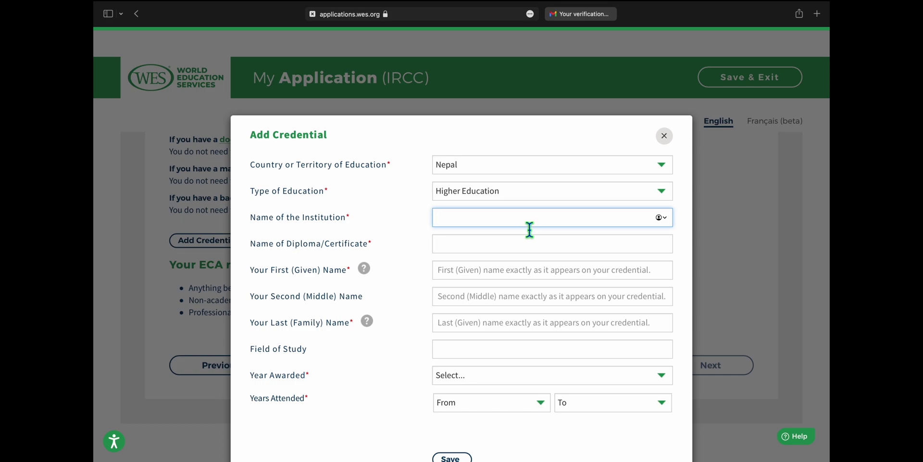
pyautogui.write('BAlku')
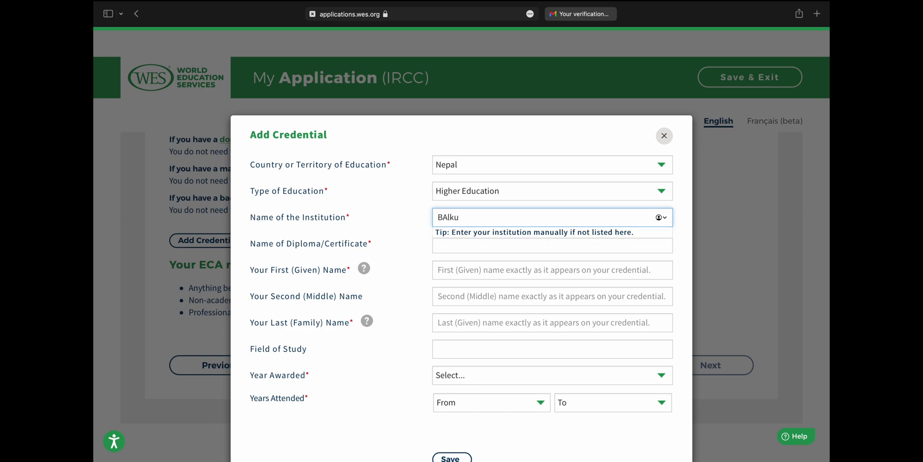
pyautogui.press('BackSpace')
pyautogui.press('BackSpace')
pyautogui.press('BackSpace')
pyautogui.press('BackSpace')
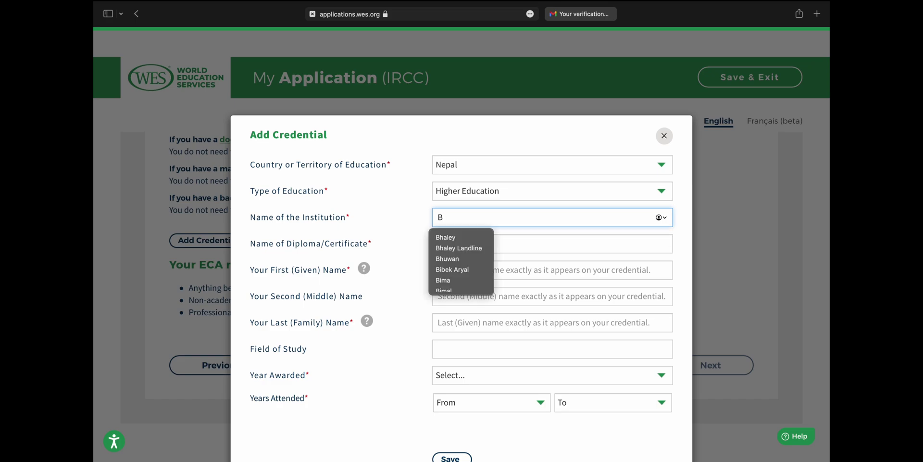
pyautogui.write('a')
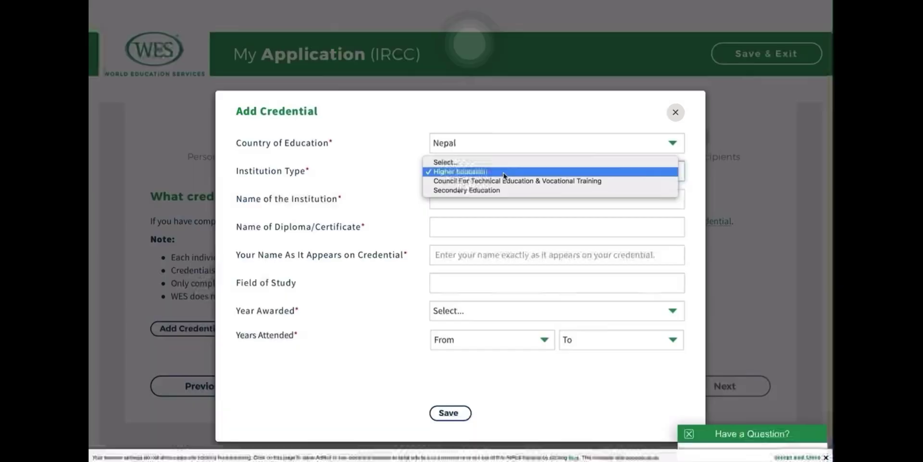
# - Search the institution list and select Tribhuvan University as the institution
pyautogui.click(503, 172)
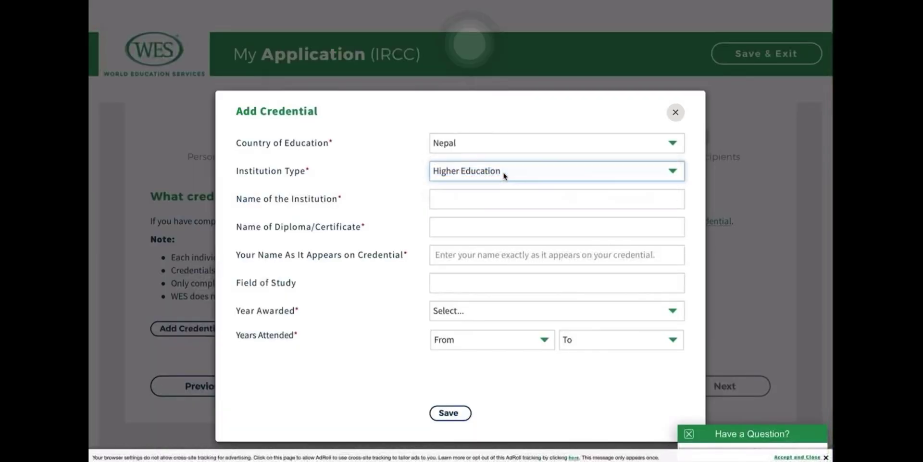
pyautogui.click(455, 202)
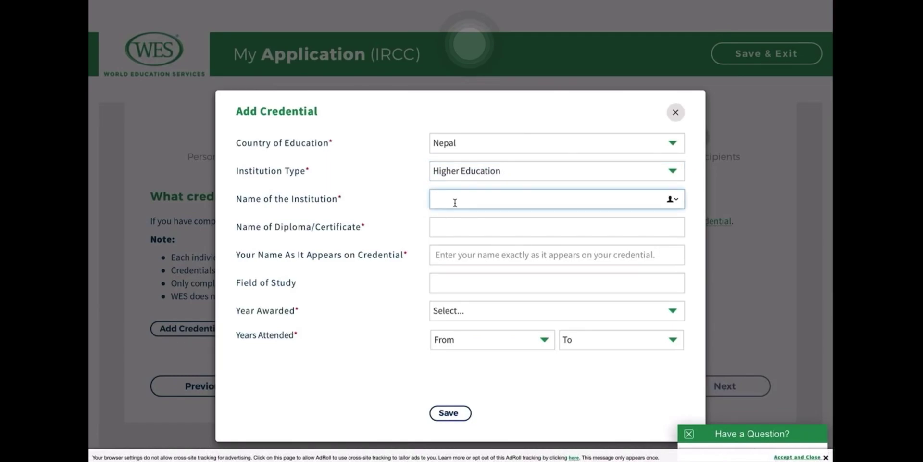
pyautogui.write('Tri')
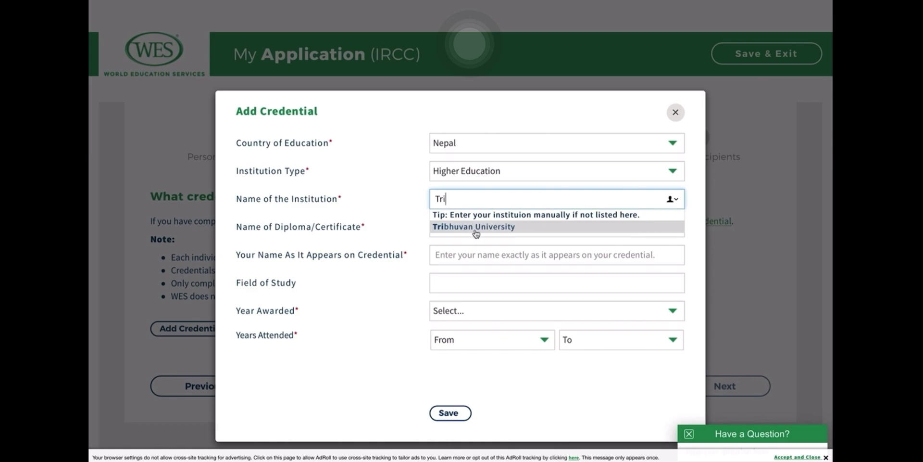
pyautogui.press('BackSpace')
pyautogui.press('BackSpace')
pyautogui.press('BackSpace')
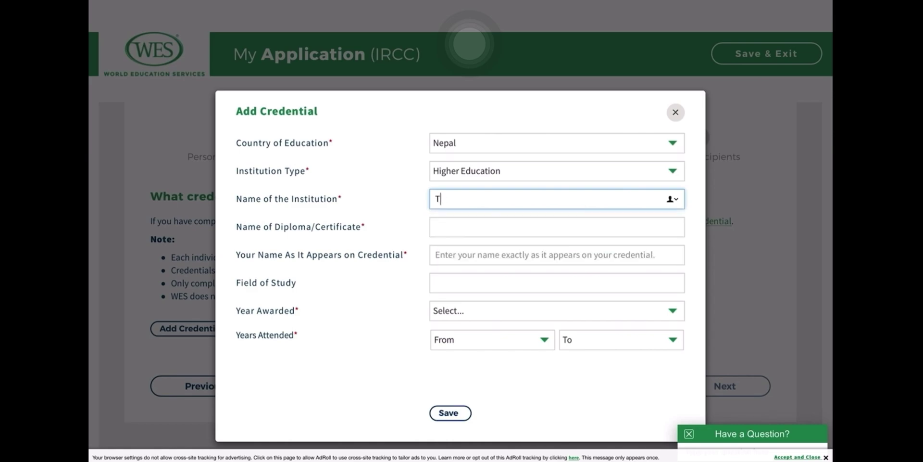
pyautogui.write('Pokh')
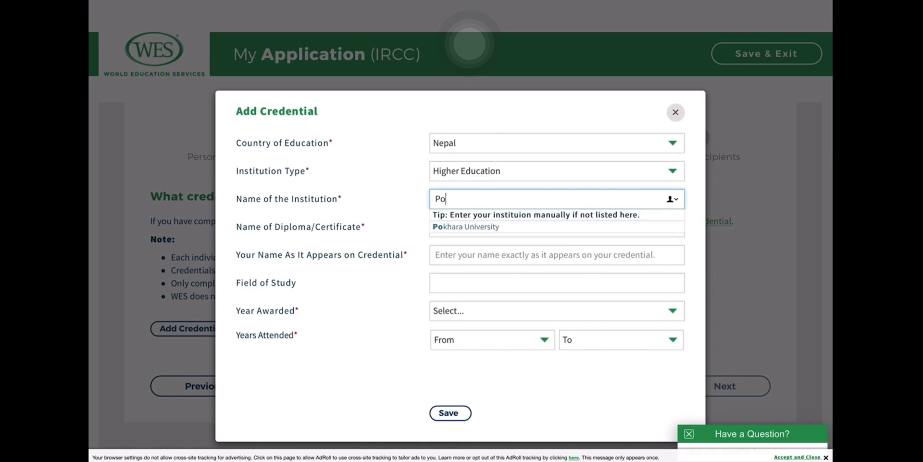
pyautogui.press('BackSpace')
pyautogui.press('BackSpace')
pyautogui.press('BackSpace')
pyautogui.press('BackSpace')
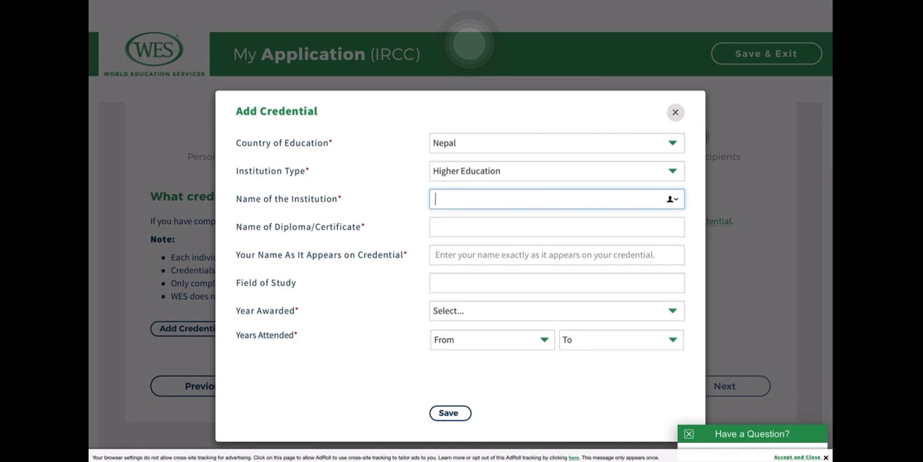
pyautogui.write('Kath')
pyautogui.press('BackSpace')
pyautogui.press('BackSpace')
pyautogui.press('BackSpace')
pyautogui.press('BackSpace')
pyautogui.write('Pur')
pyautogui.press('BackSpace')
pyautogui.press('BackSpace')
pyautogui.press('BackSpace')
pyautogui.write('Tri')
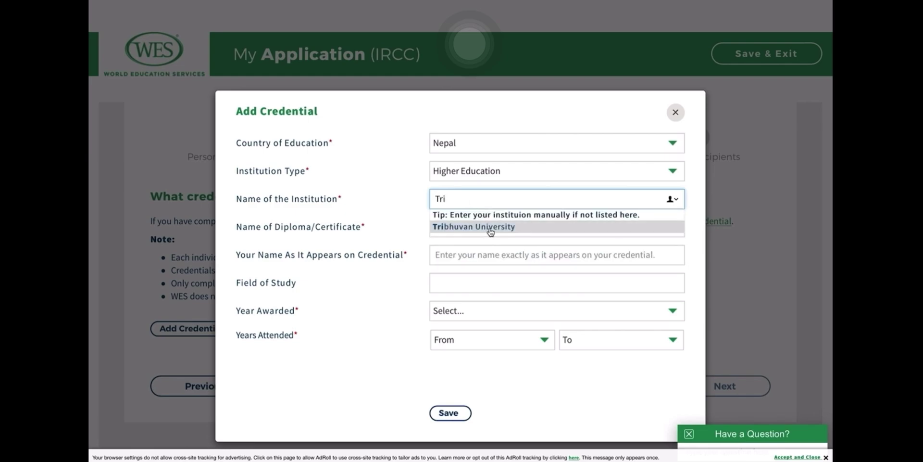
pyautogui.click(489, 229)
pyautogui.click(466, 228)
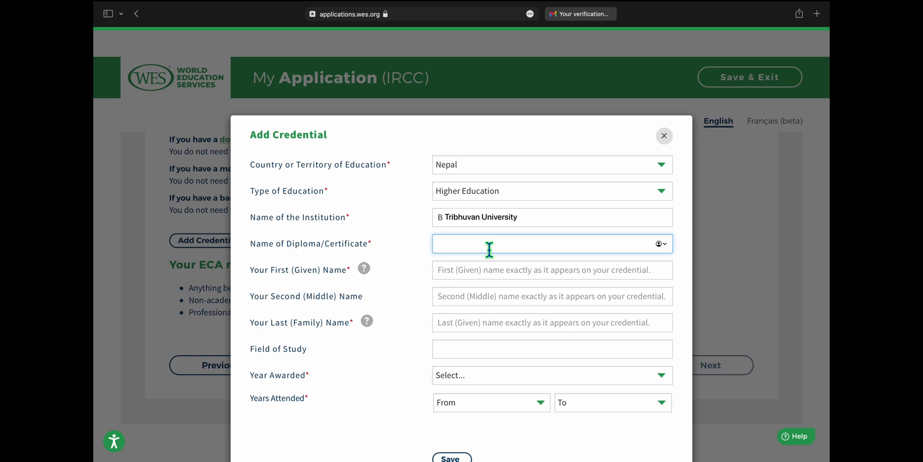
# - Select Bachelor of Hotel Management as the diploma
pyautogui.write('BAchelot')
pyautogui.press('BackSpace')
pyautogui.write('r ')
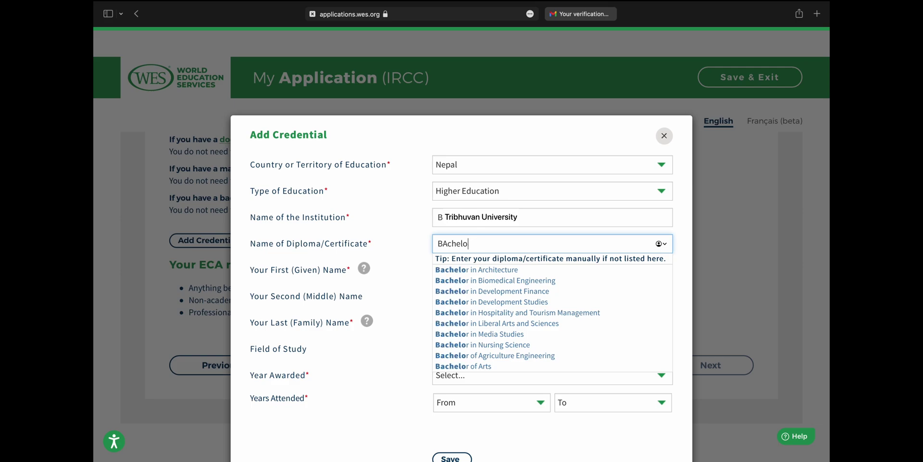
pyautogui.write('of h')
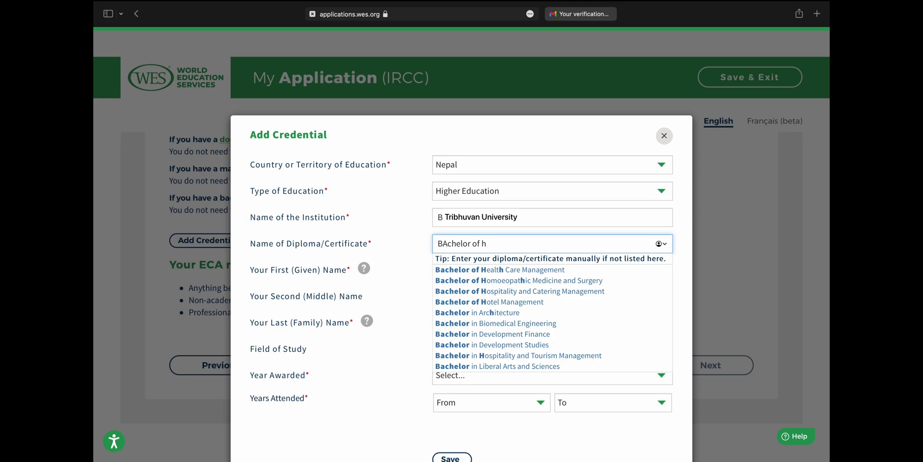
pyautogui.write('ot')
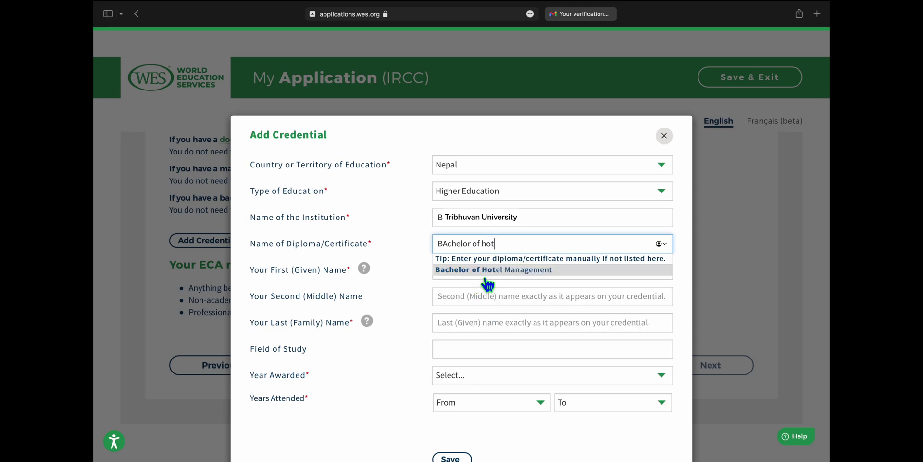
pyautogui.click(487, 273)
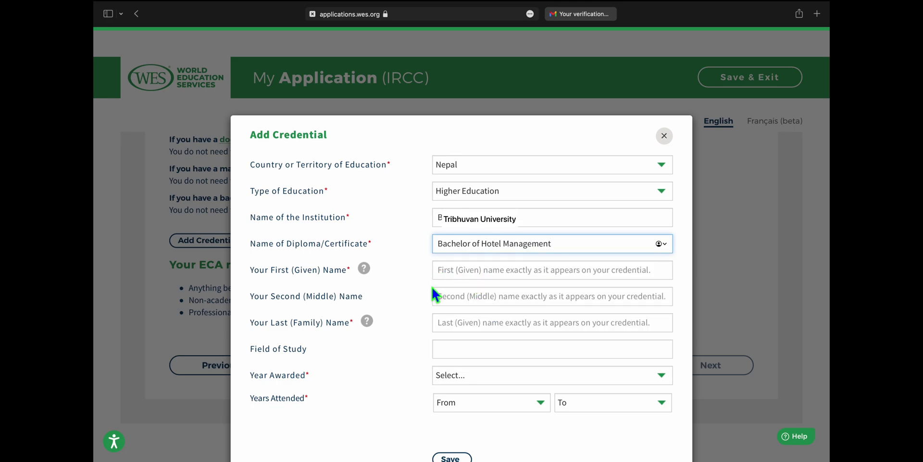
# - Enter the applicant's first name, removing the surname typed into it by mistake
pyautogui.scroll(-2, 434, 293)
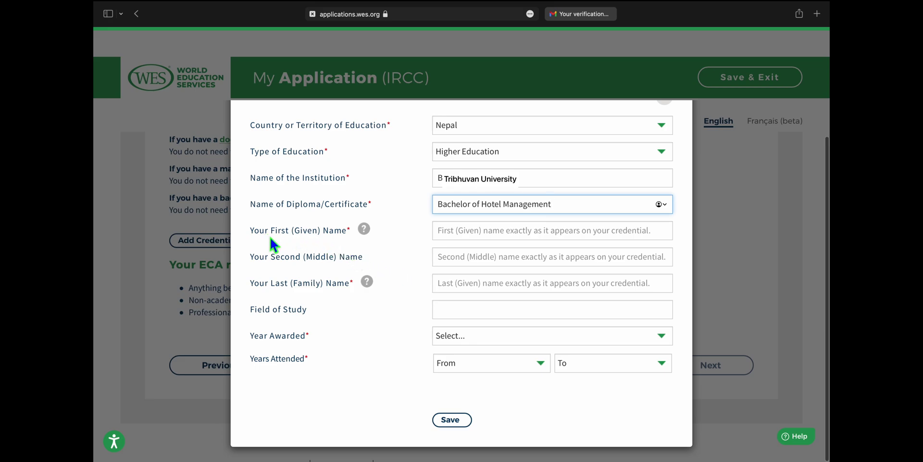
pyautogui.click(494, 238)
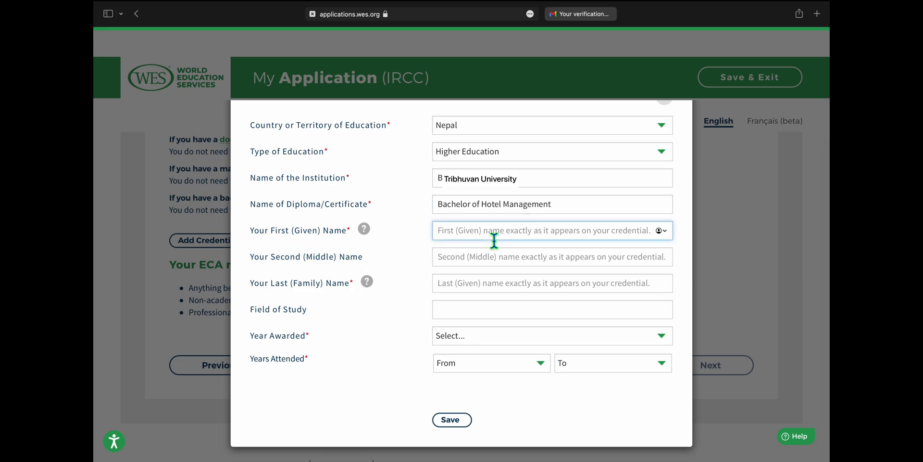
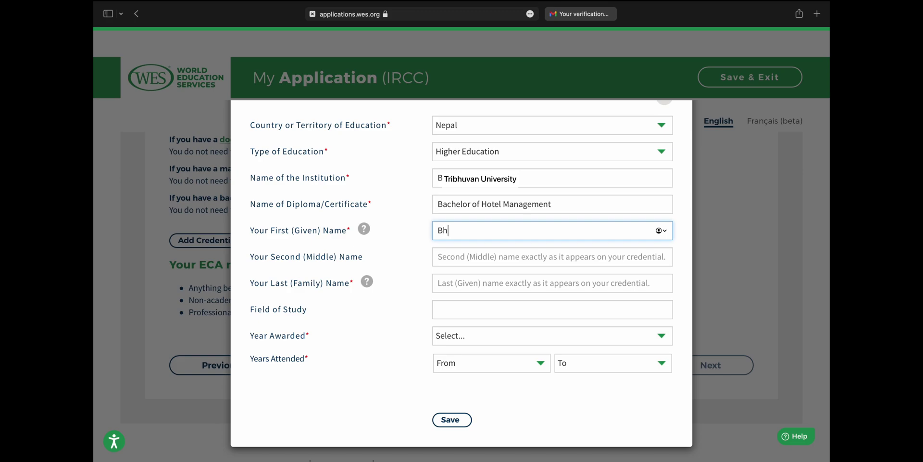
pyautogui.click(461, 285)
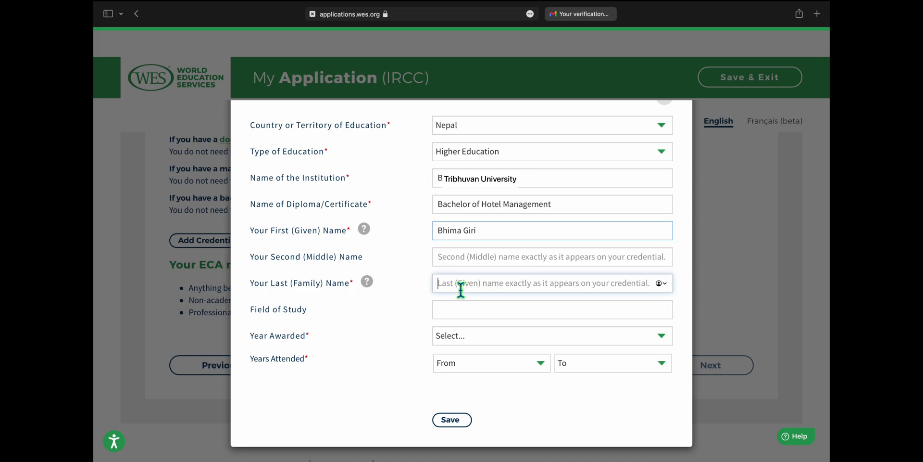
pyautogui.click(496, 238)
pyautogui.press('BackSpace')
pyautogui.press('BackSpace')
pyautogui.press('BackSpace')
pyautogui.press('BackSpace')
pyautogui.press('BackSpace')
pyautogui.click(488, 288)
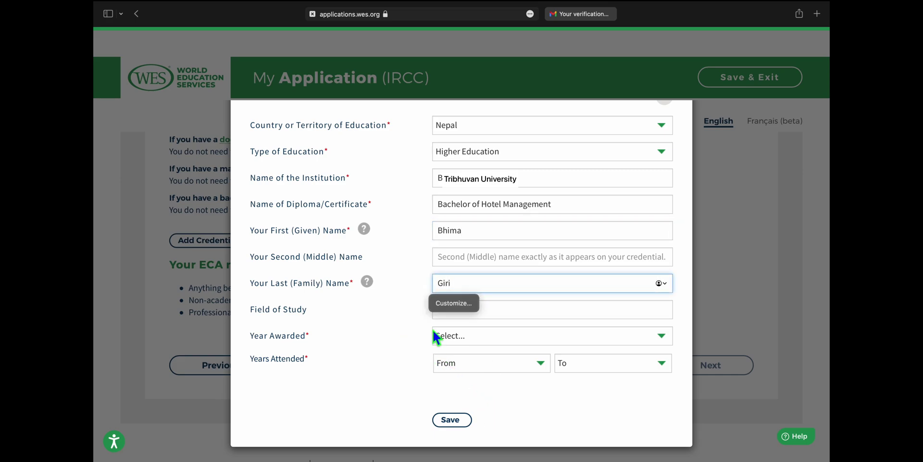
# - Enter Hotel Management as the field of study and 2007 as the year awarded
pyautogui.click(592, 313)
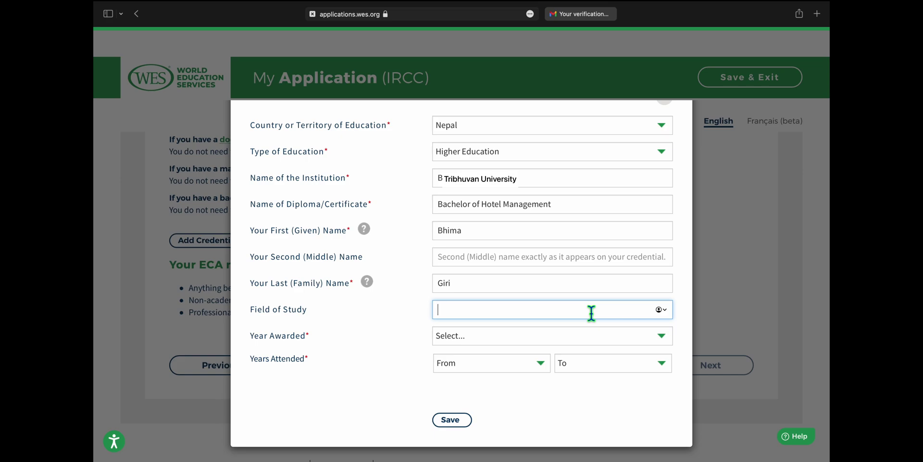
pyautogui.write('Hotel Management')
pyautogui.click(567, 334)
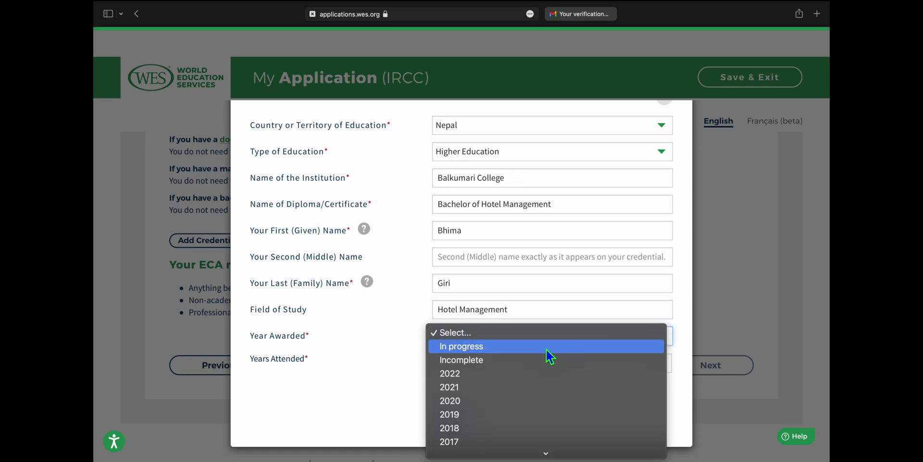
pyautogui.click(387, 373)
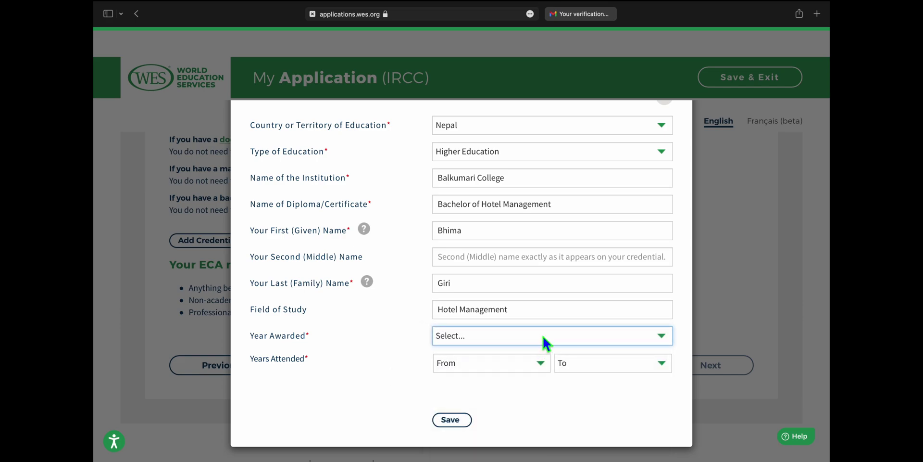
pyautogui.click(543, 336)
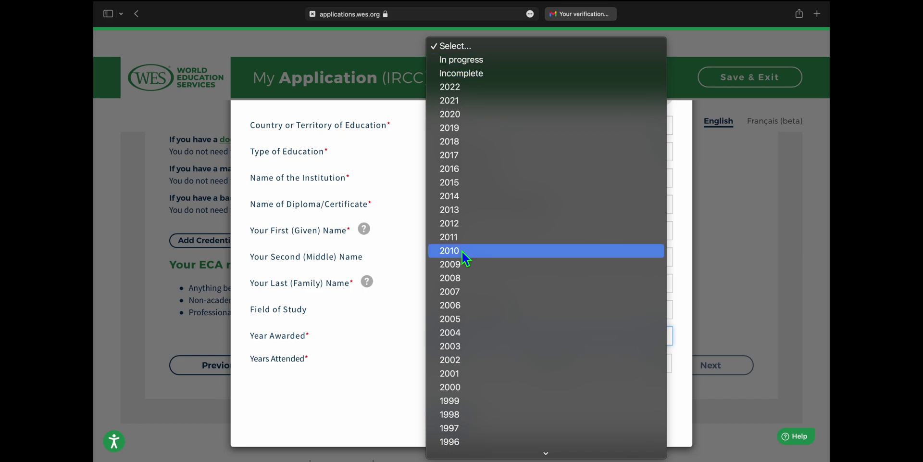
pyautogui.click(483, 294)
# - Set the years attended from 2001 to 2005
pyautogui.click(511, 361)
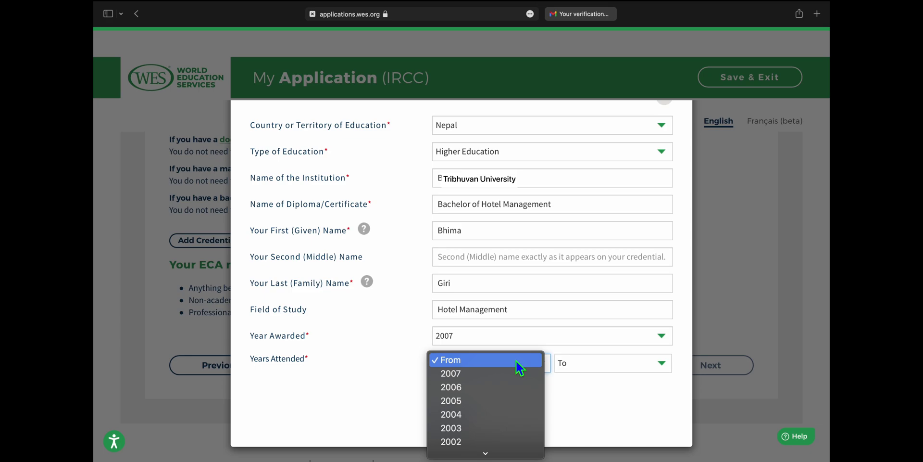
pyautogui.click(366, 363)
pyautogui.click(505, 363)
pyautogui.scroll(-3, 503, 416)
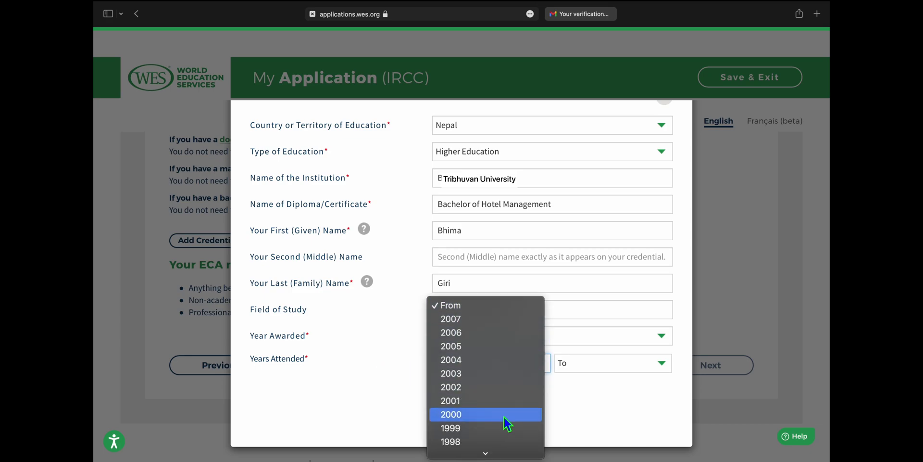
pyautogui.click(487, 388)
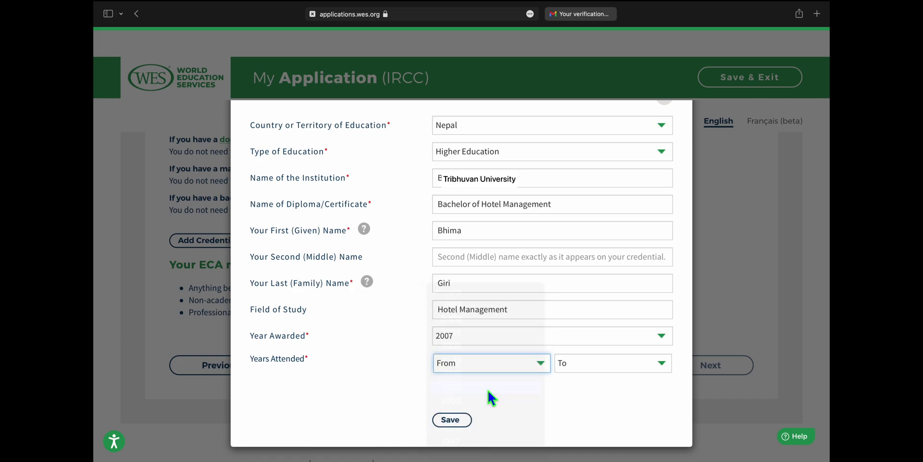
pyautogui.click(614, 365)
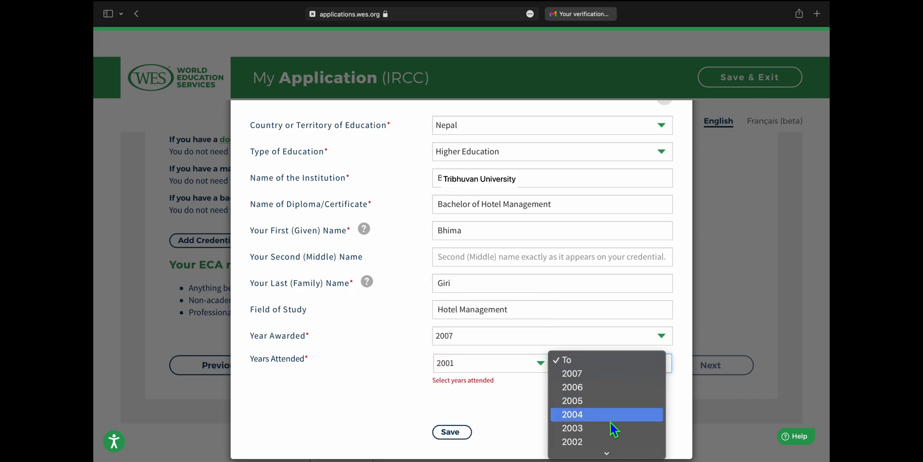
pyautogui.scroll(-1, 614, 427)
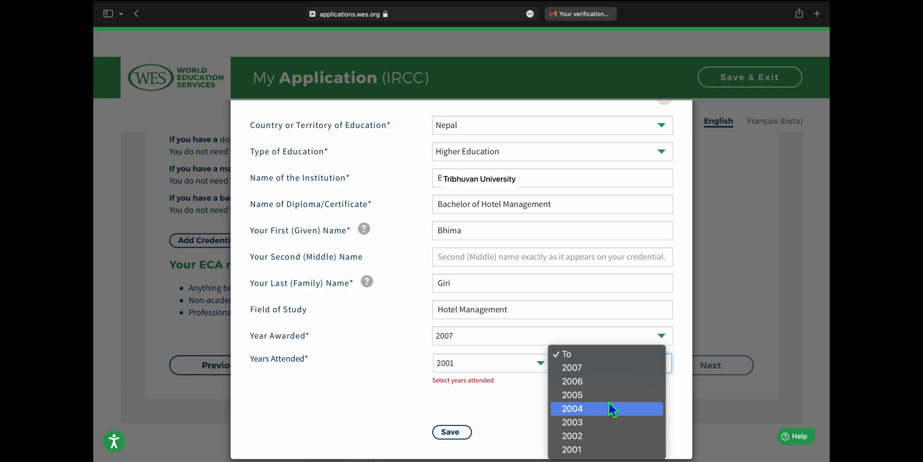
pyautogui.click(602, 396)
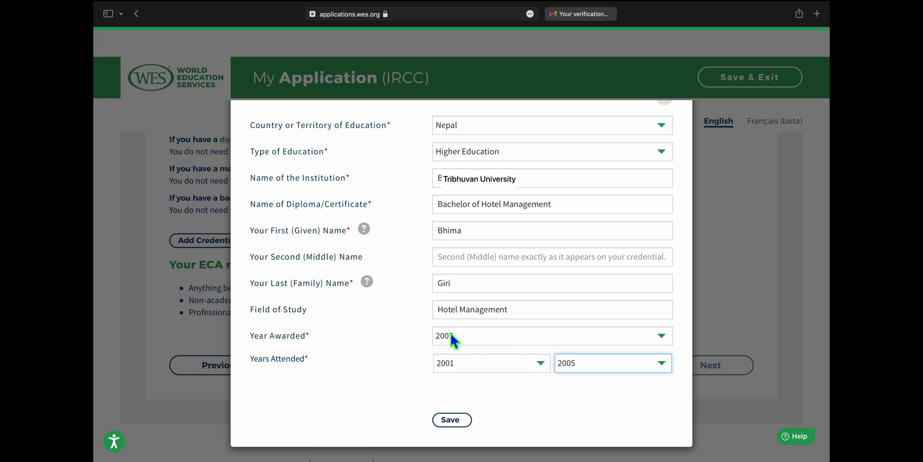
# - Change the year awarded to 2005 and reselect years attended 2001–2005
pyautogui.click(477, 336)
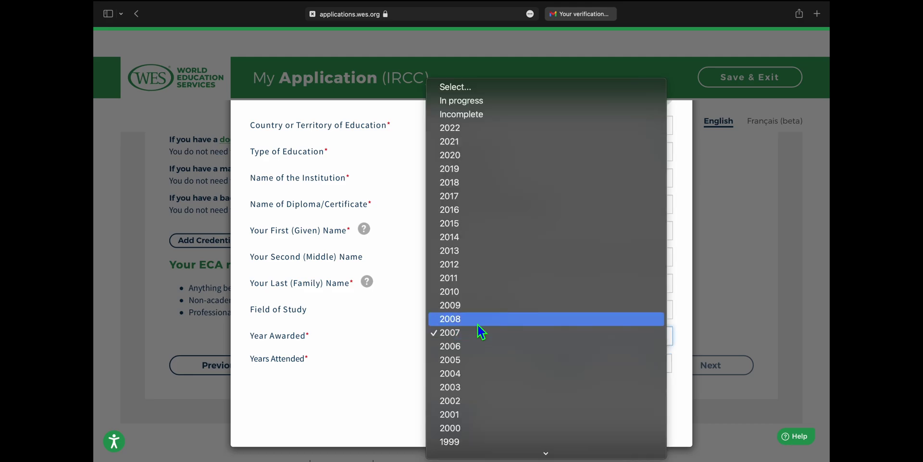
pyautogui.click(478, 355)
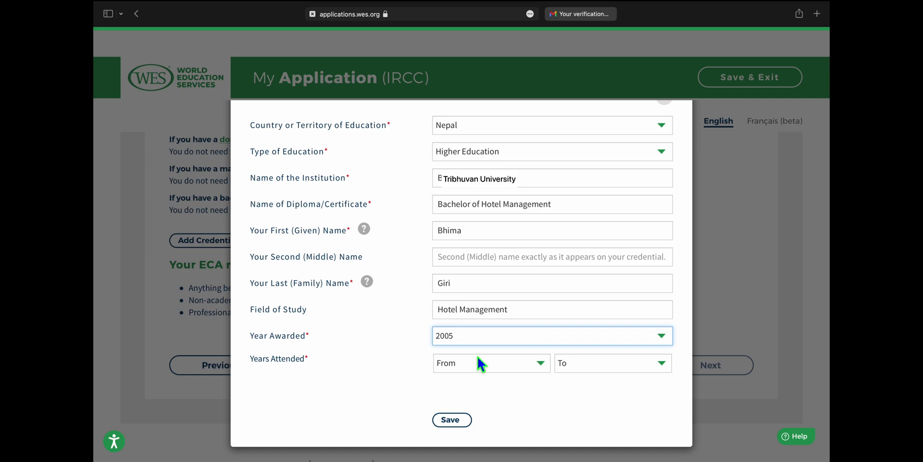
pyautogui.click(618, 361)
pyautogui.click(605, 362)
pyautogui.click(630, 365)
pyautogui.click(626, 339)
pyautogui.click(626, 337)
pyautogui.click(584, 332)
pyautogui.click(486, 362)
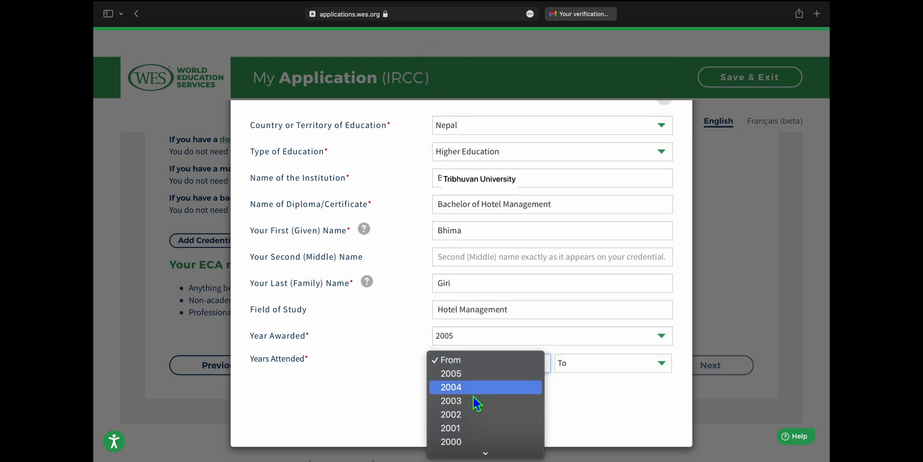
pyautogui.click(469, 427)
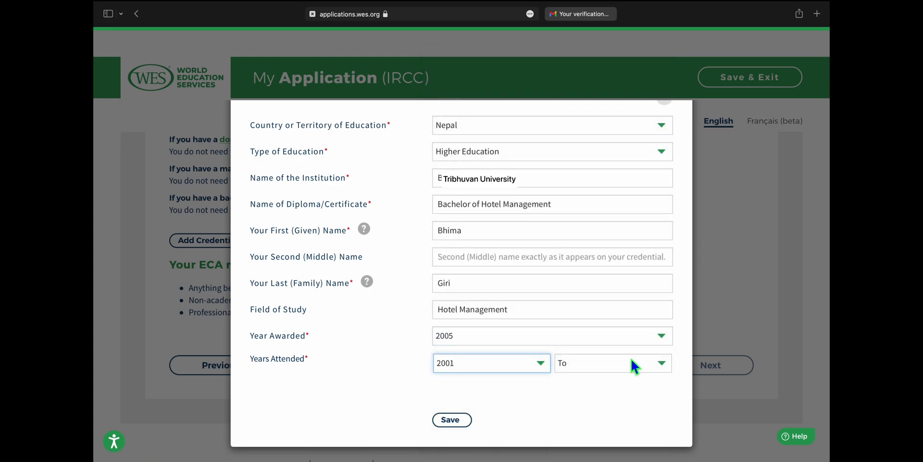
pyautogui.click(631, 360)
pyautogui.click(613, 375)
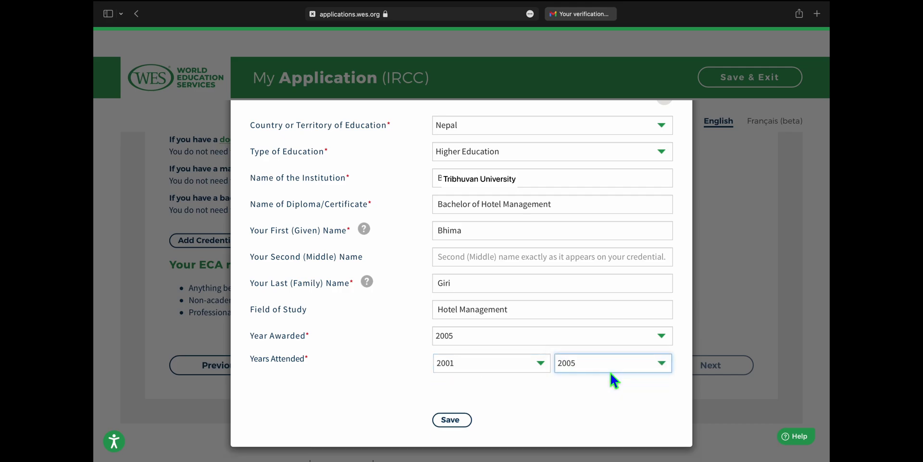
# - Restore year awarded 2007, set years attended 2001–2007, and save the credential
pyautogui.click(545, 337)
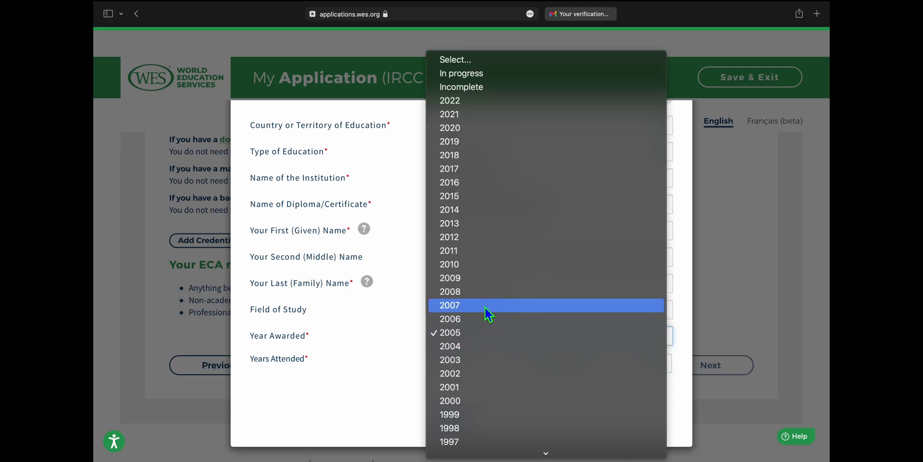
pyautogui.click(487, 306)
pyautogui.click(495, 360)
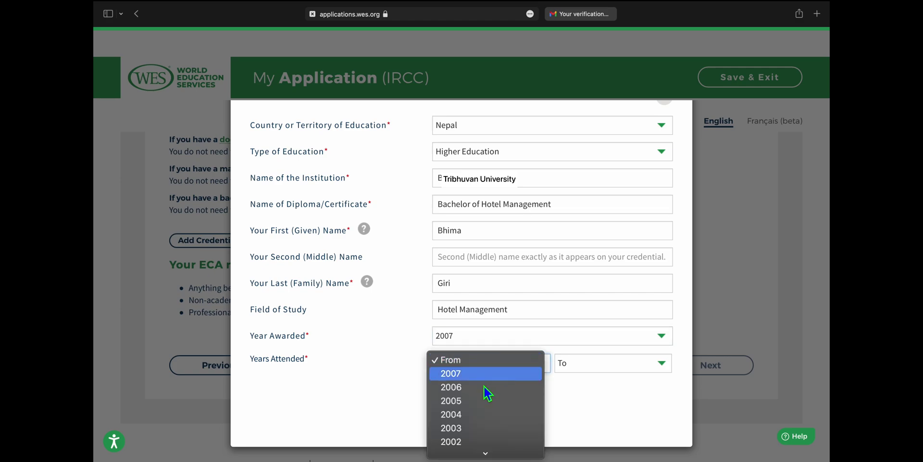
pyautogui.scroll(-2, 469, 420)
pyautogui.click(469, 423)
pyautogui.click(628, 364)
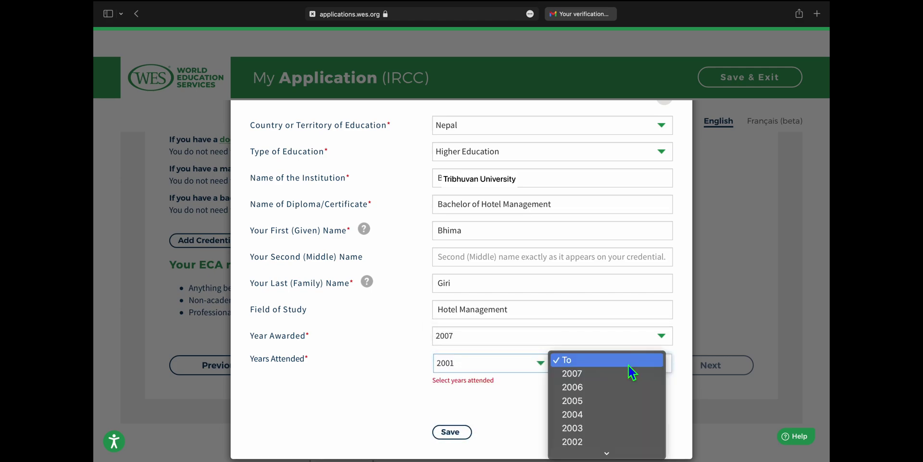
pyautogui.click(589, 376)
pyautogui.click(451, 424)
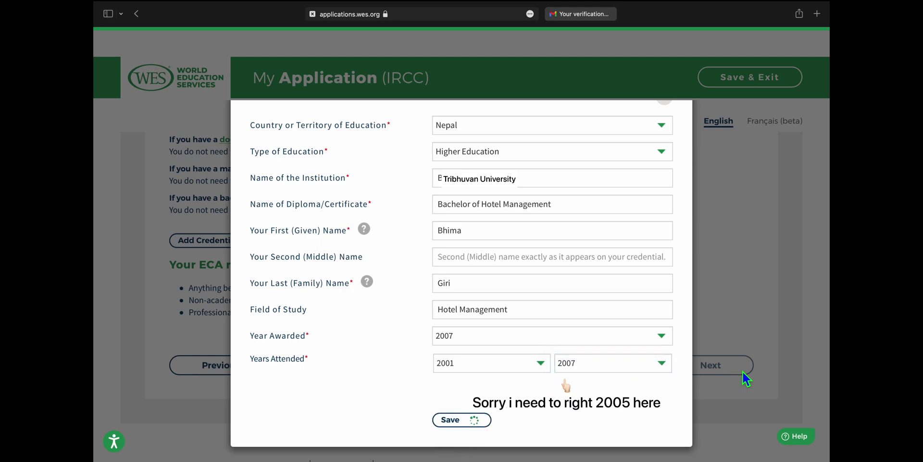
# - Go to Report Recipients, begin adding your home address, and browse the country list
pyautogui.scroll(-1, 561, 356)
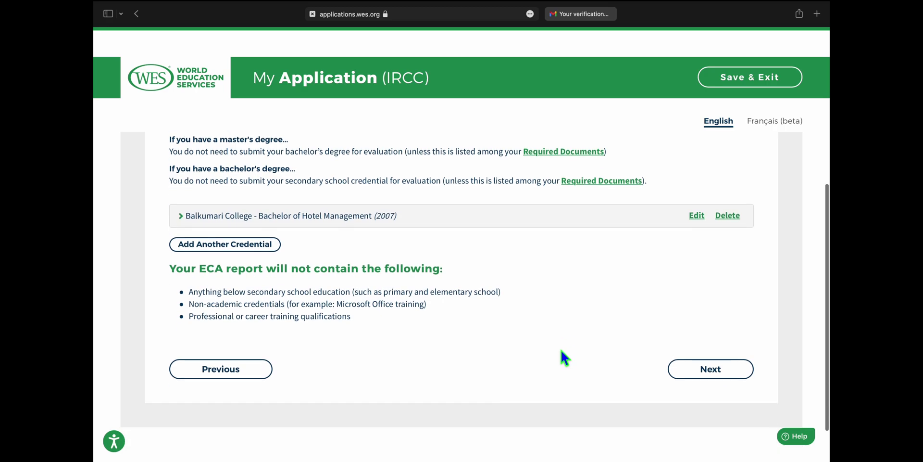
pyautogui.click(725, 369)
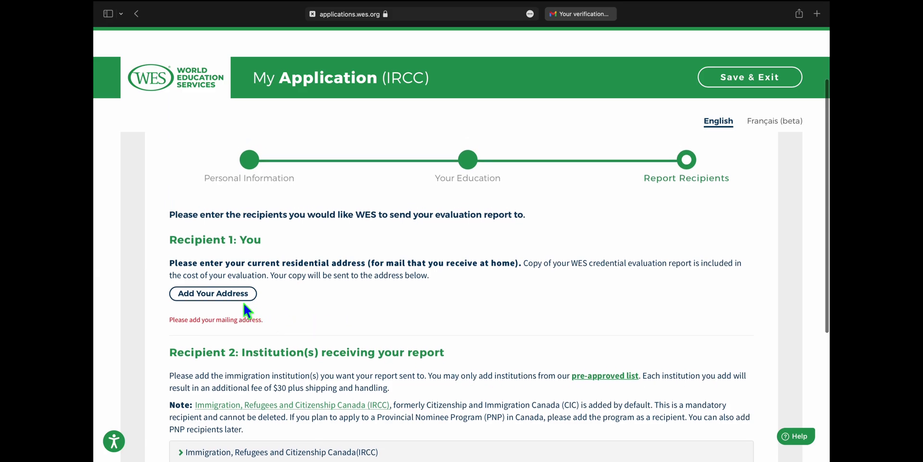
pyautogui.click(245, 297)
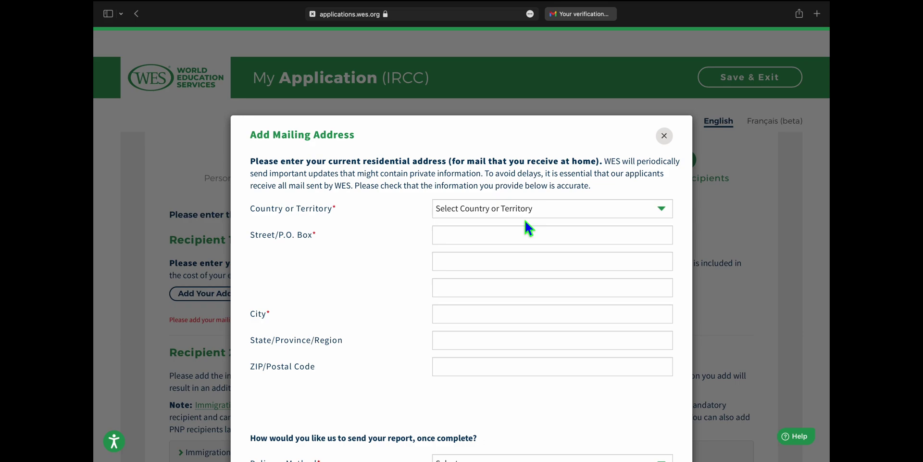
pyautogui.click(556, 216)
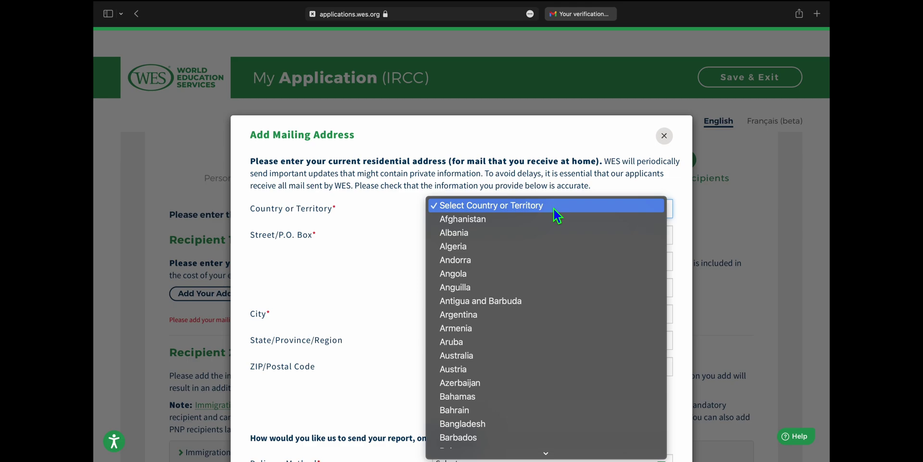
pyautogui.scroll(-10, 541, 339)
pyautogui.scroll(-15, 540, 339)
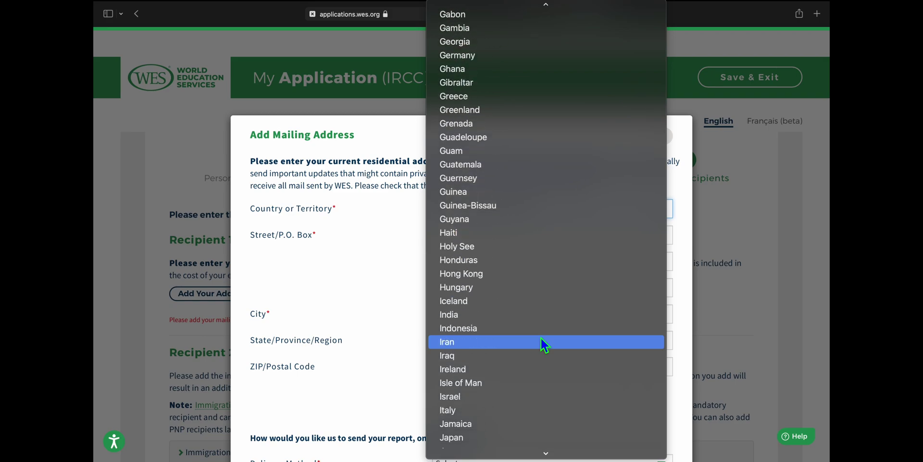
pyautogui.scroll(-8, 540, 339)
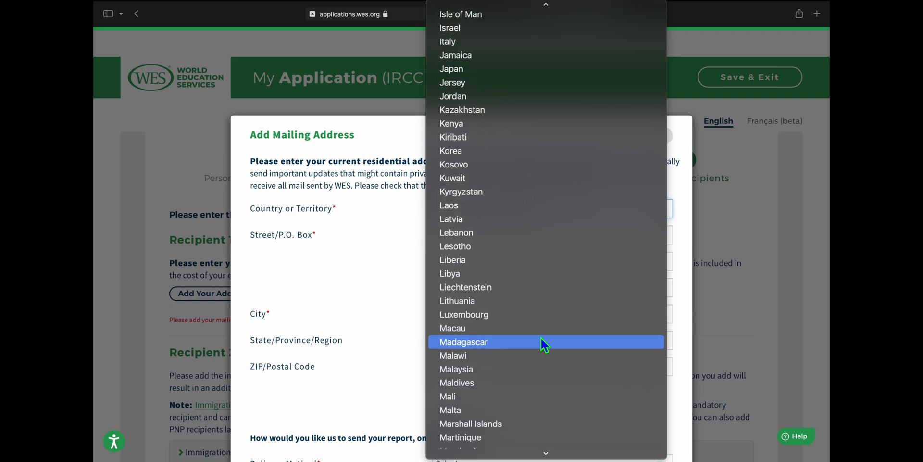
# - Choose Nepal as the mailing address country
pyautogui.scroll(-5, 540, 345)
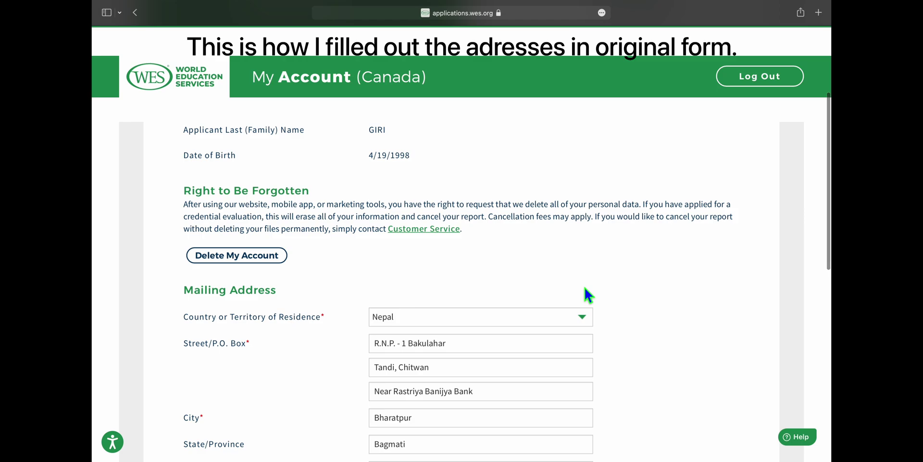
pyautogui.scroll(-5, 589, 294)
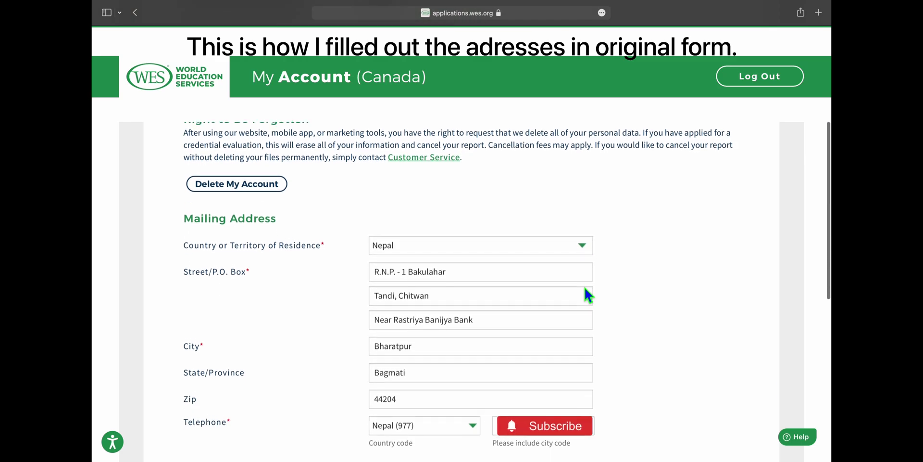
pyautogui.scroll(-5, 582, 285)
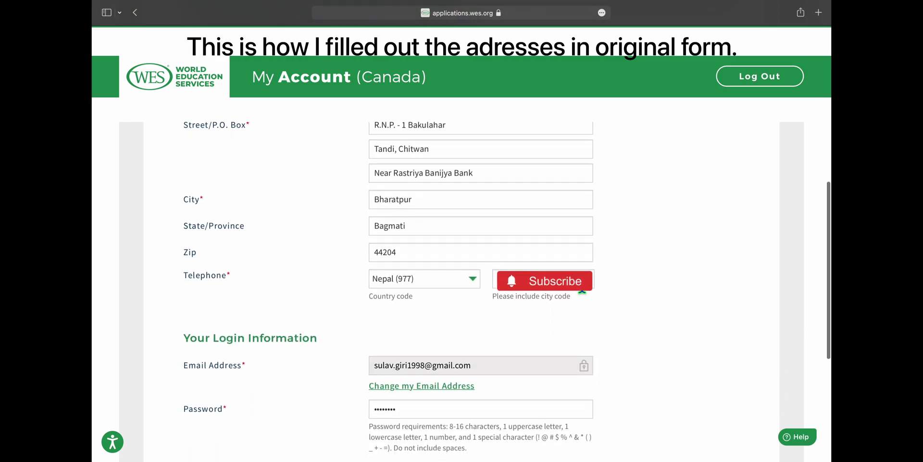
pyautogui.scroll(-4, 583, 288)
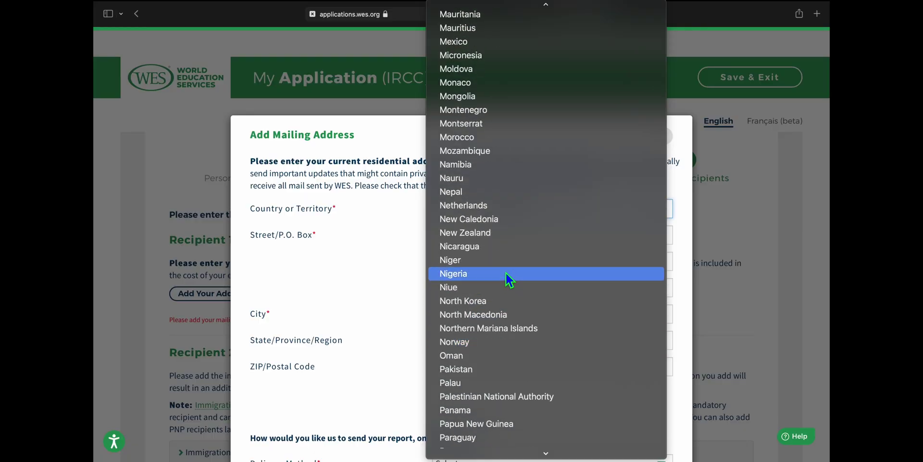
pyautogui.click(491, 191)
# - Enter the street address and ZIP/postal code of the mailing address
pyautogui.click(489, 239)
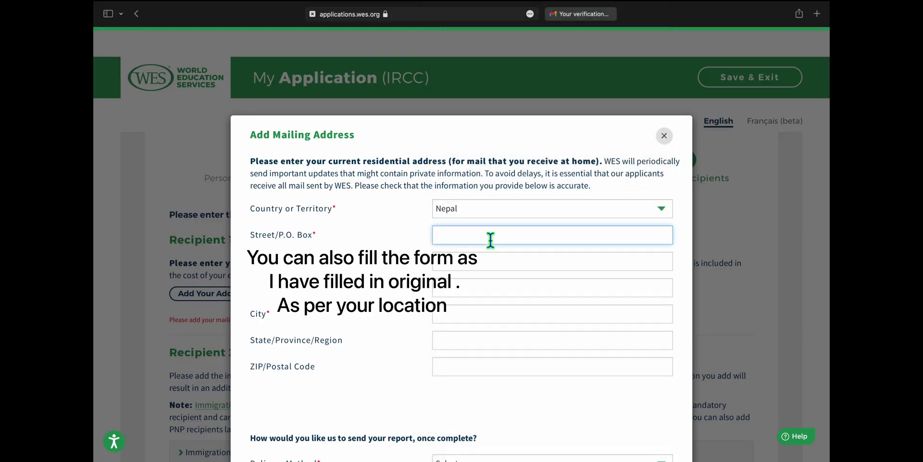
pyautogui.click(470, 261)
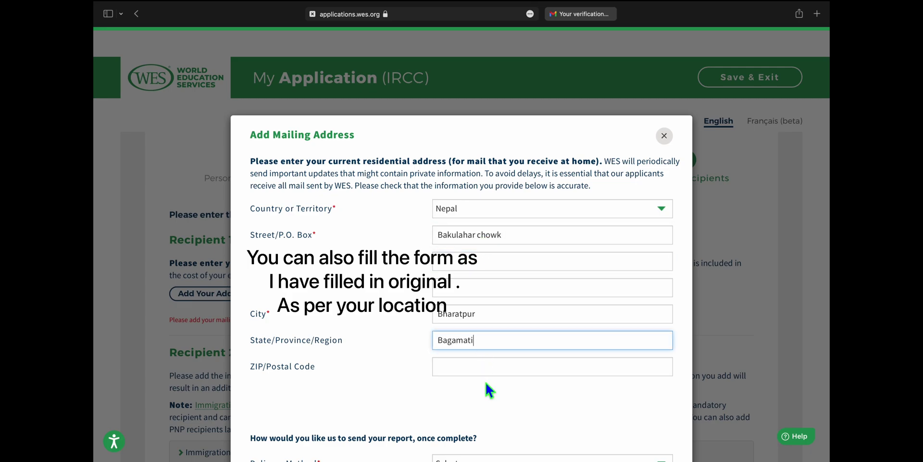
pyautogui.click(490, 372)
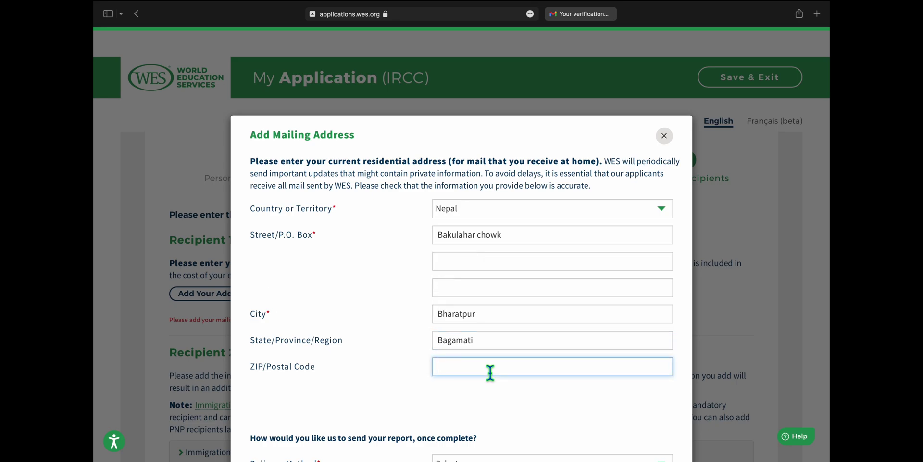
pyautogui.write('44202')
pyautogui.press('BackSpace')
pyautogui.write('4')
# - Choose International Courier ($85.00) delivery and save the mailing address
pyautogui.scroll(-3, 555, 406)
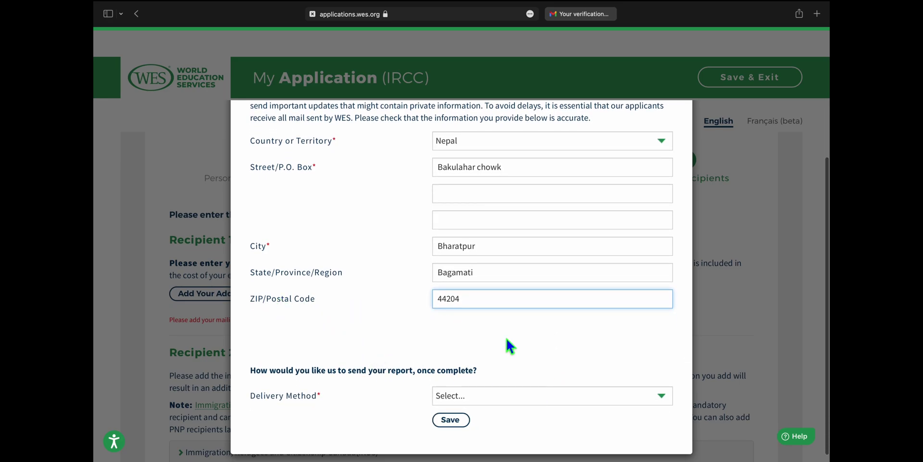
pyautogui.scroll(-1, 536, 349)
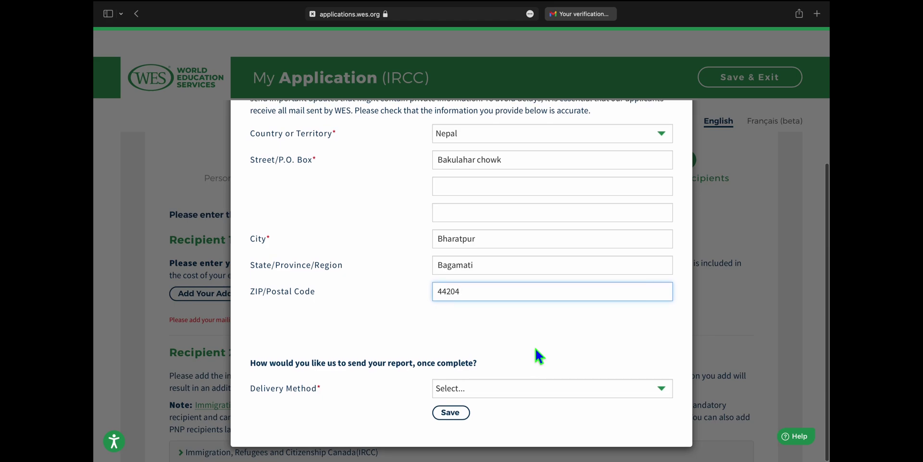
pyautogui.click(635, 388)
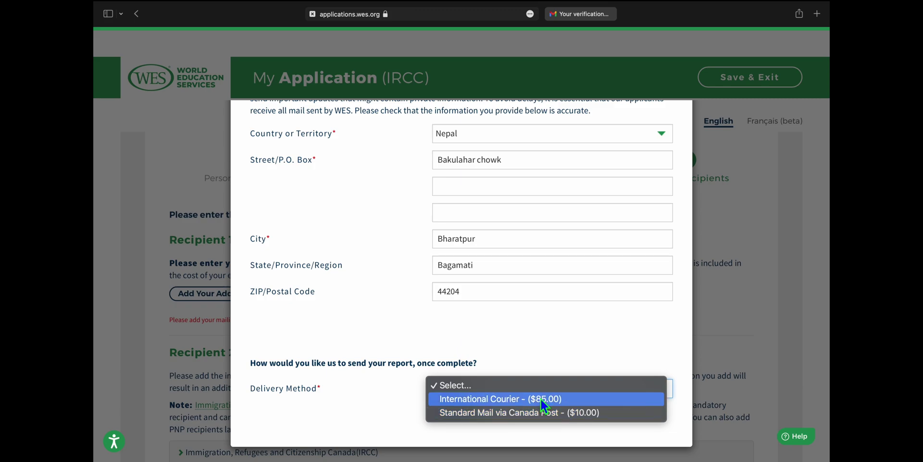
pyautogui.click(542, 399)
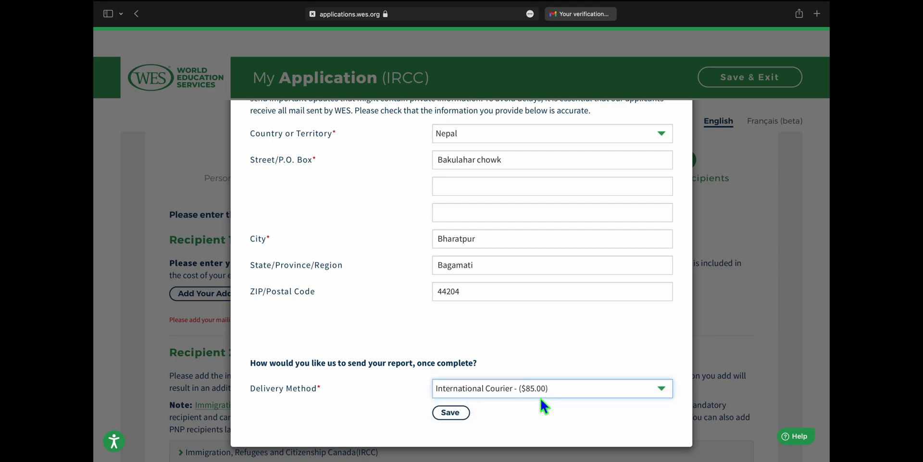
pyautogui.click(465, 413)
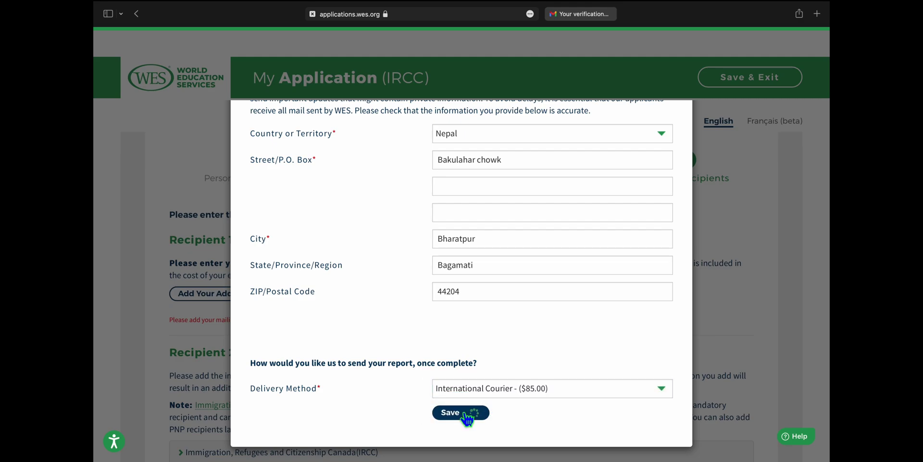
pyautogui.scroll(-6, 631, 348)
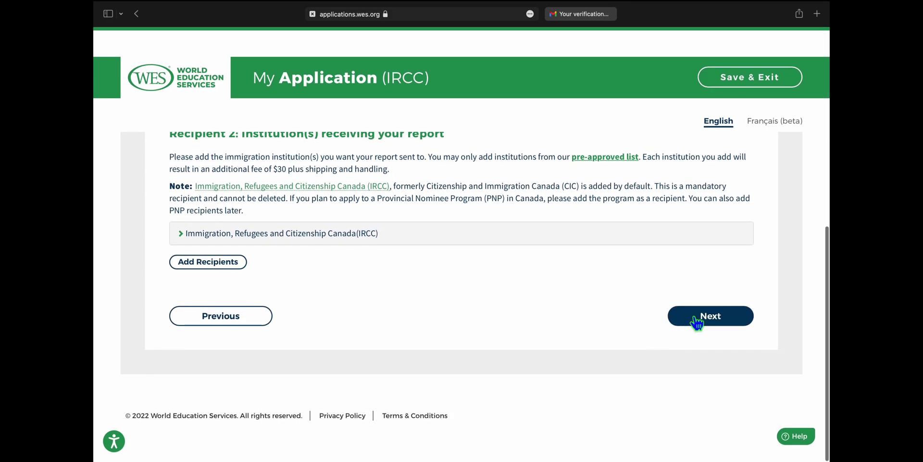
# - Continue to Evaluation Type and review the $240.00 Educational Credential Assessment Package
pyautogui.click(695, 319)
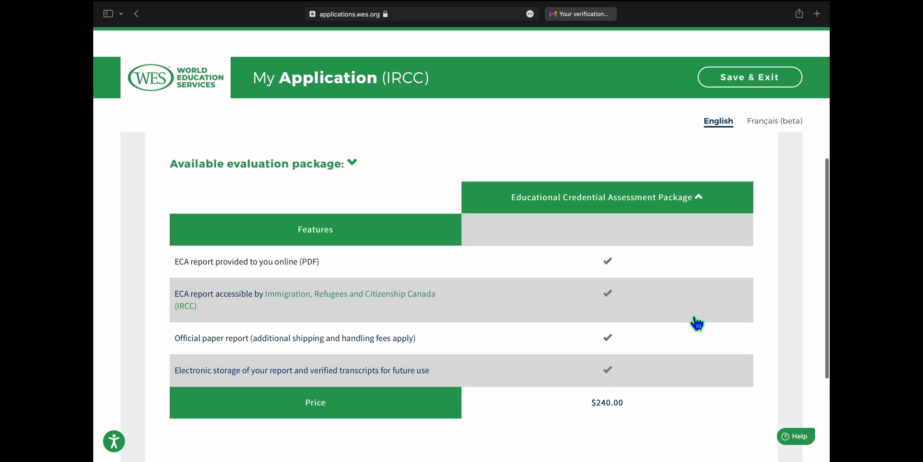
pyautogui.scroll(4, 690, 321)
pyautogui.scroll(2, 552, 325)
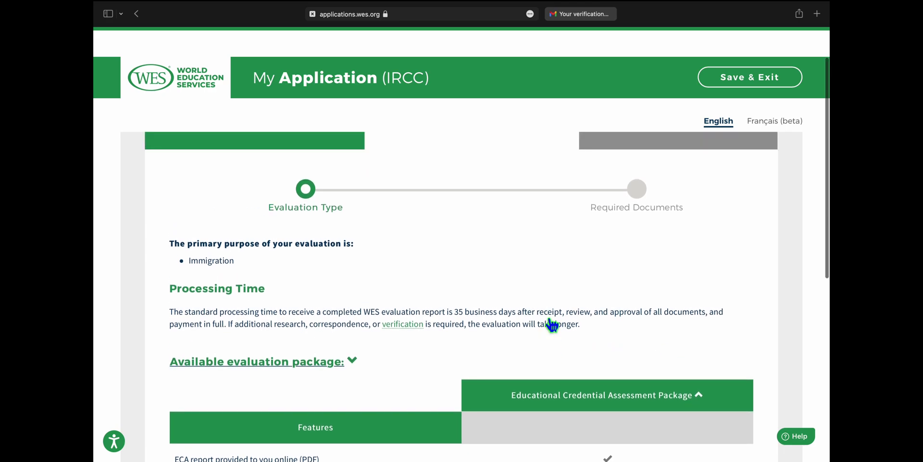
pyautogui.scroll(-5, 523, 297)
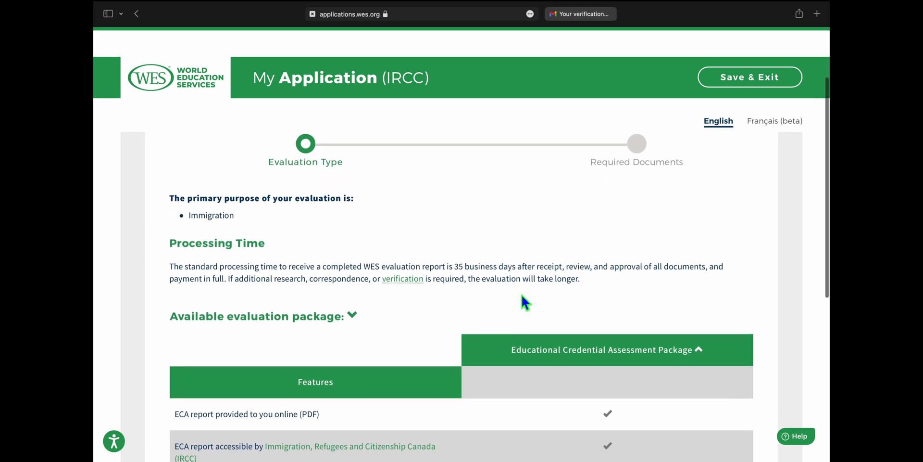
pyautogui.scroll(-2, 522, 296)
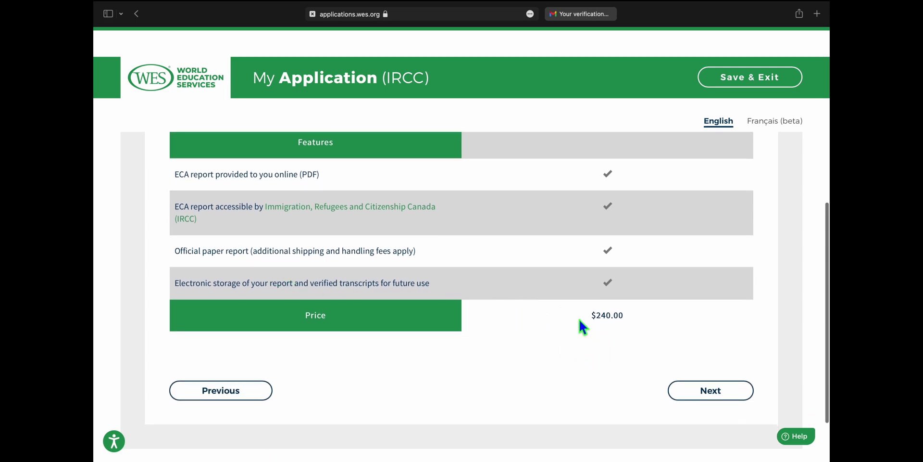
pyautogui.scroll(5, 526, 313)
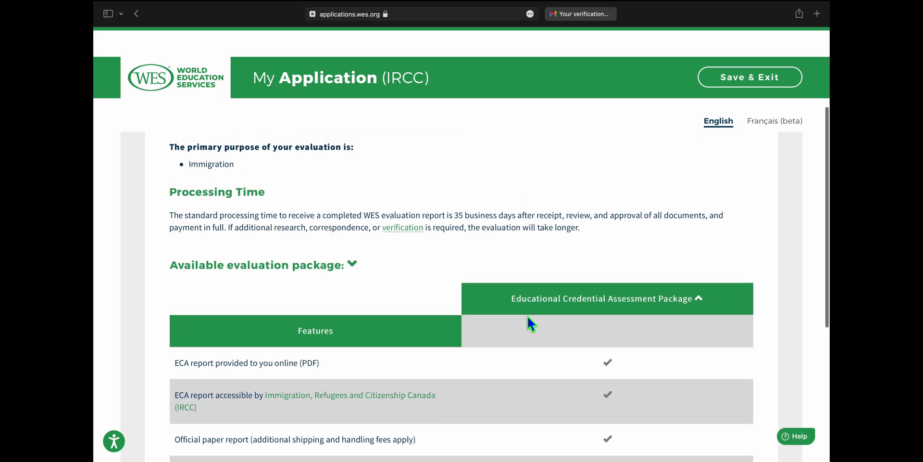
pyautogui.scroll(-3, 527, 313)
pyautogui.scroll(3, 527, 313)
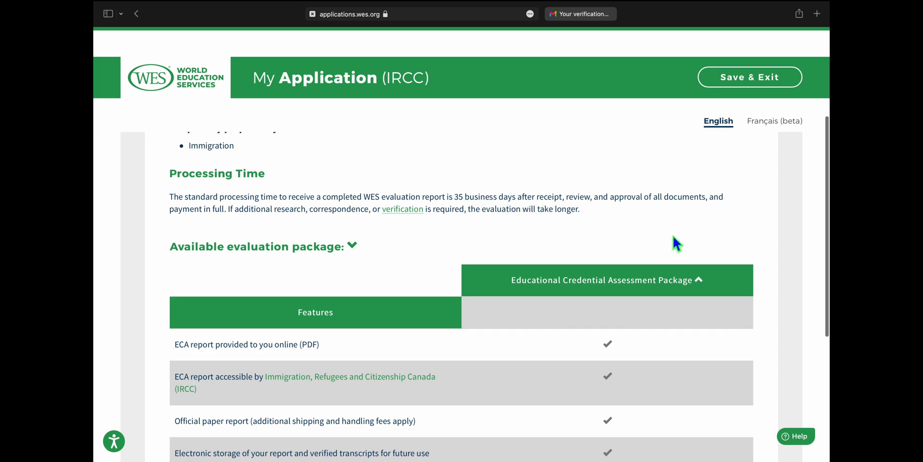
pyautogui.scroll(3, 583, 253)
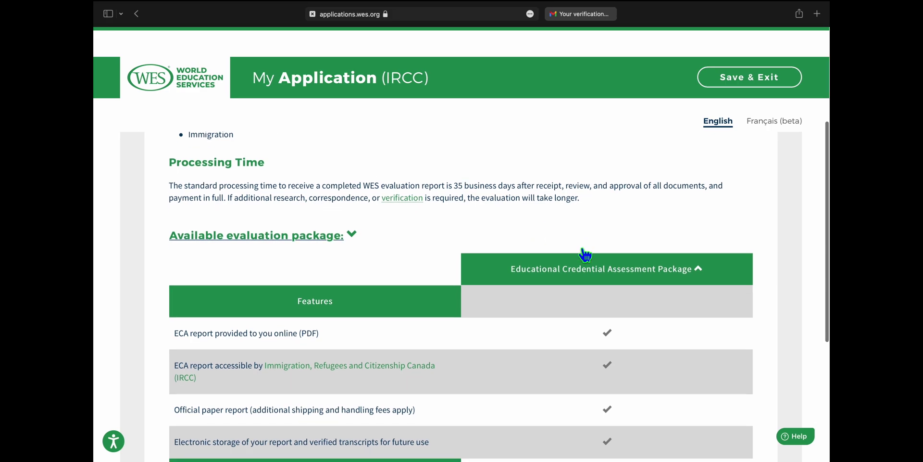
pyautogui.scroll(-5, 584, 253)
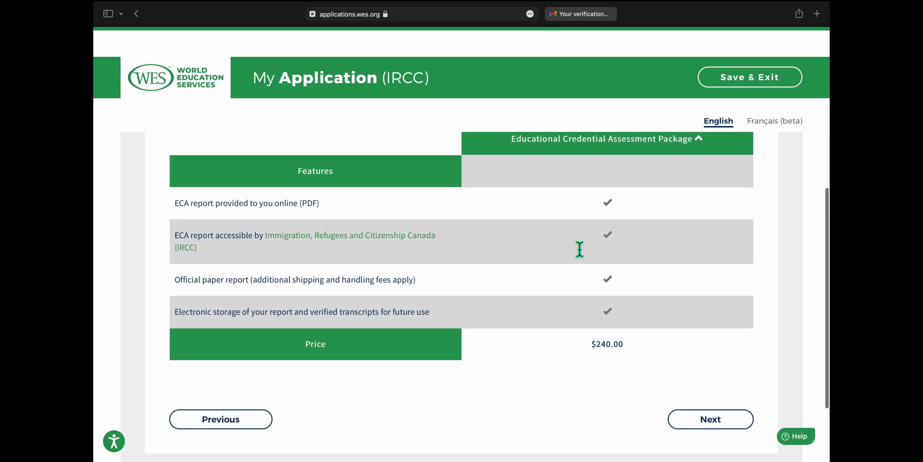
pyautogui.scroll(-3, 580, 248)
# - Continue to Required Documents and read the Bachelor of Hotel Management requirements checklist
pyautogui.click(704, 322)
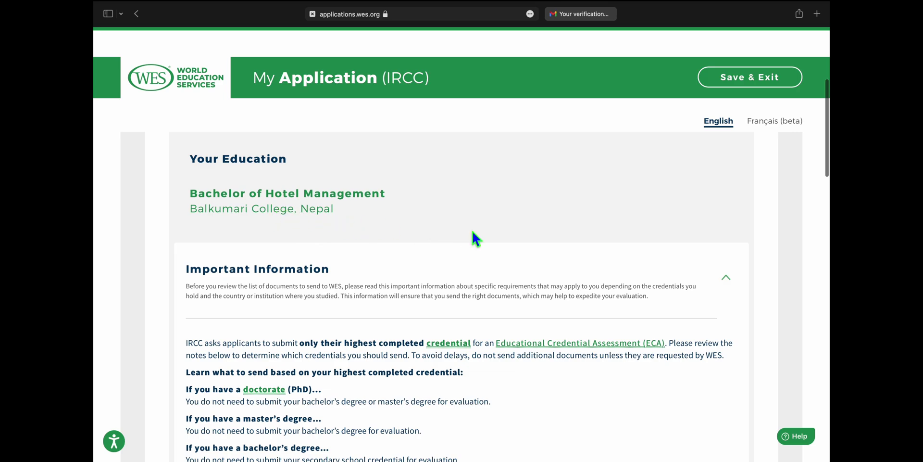
pyautogui.scroll(-5, 476, 238)
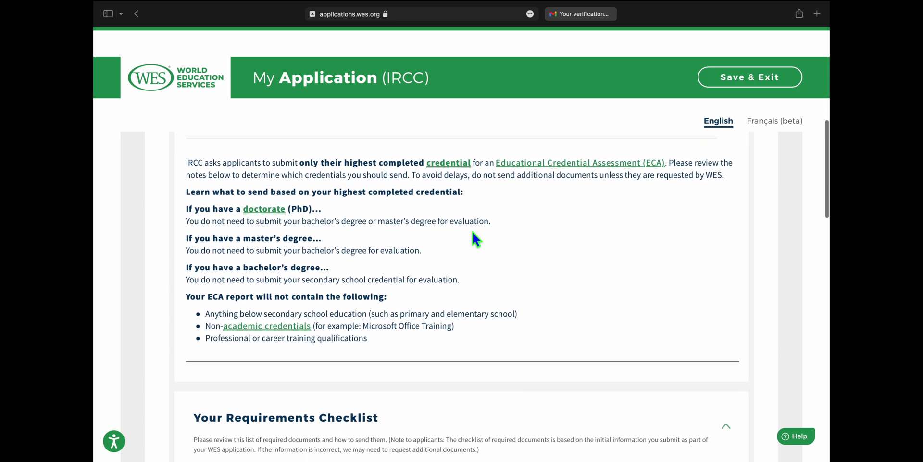
pyautogui.scroll(-1, 538, 242)
pyautogui.scroll(-2, 538, 241)
pyautogui.scroll(2, 542, 245)
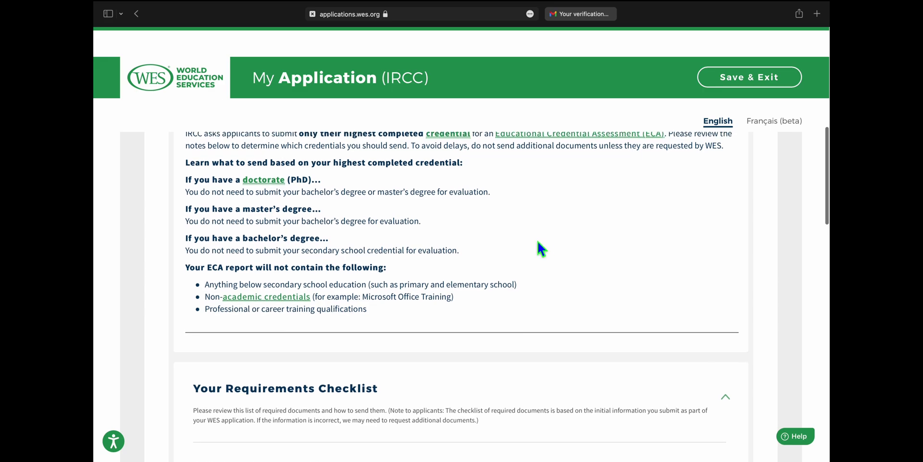
pyautogui.scroll(1, 538, 242)
pyautogui.scroll(2, 542, 278)
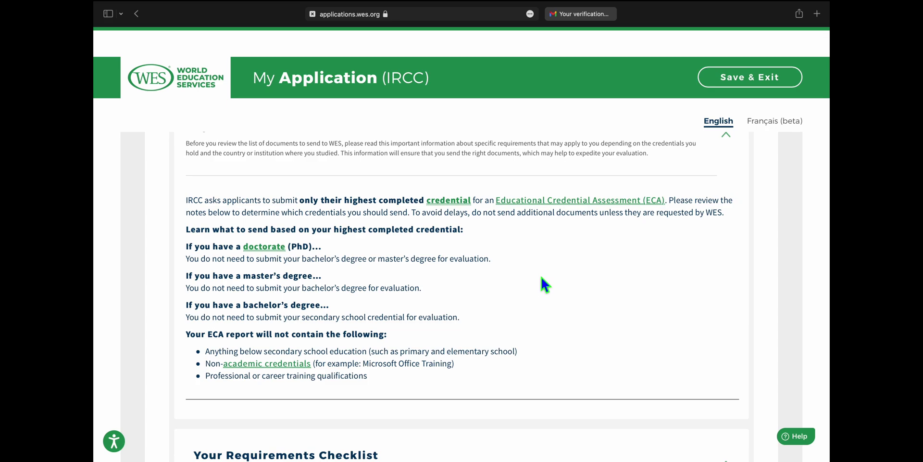
pyautogui.scroll(-5, 542, 278)
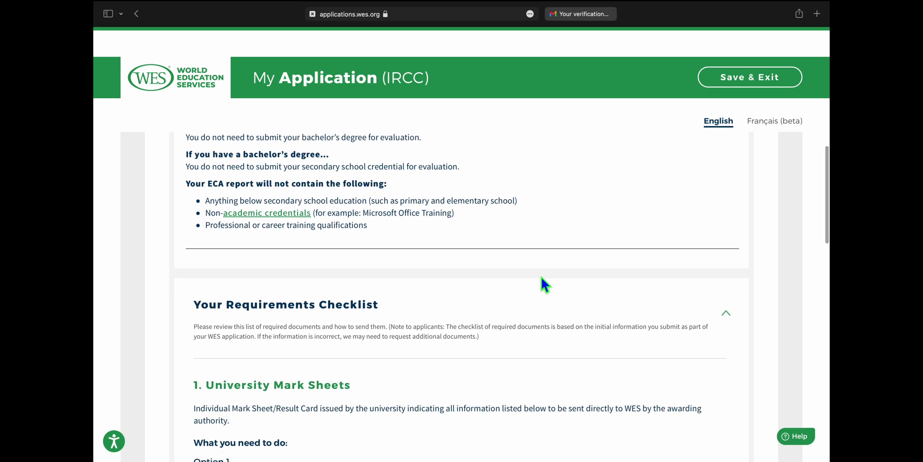
pyautogui.scroll(-5, 542, 278)
pyautogui.scroll(5, 542, 278)
pyautogui.scroll(-2, 542, 278)
pyautogui.scroll(-7, 540, 275)
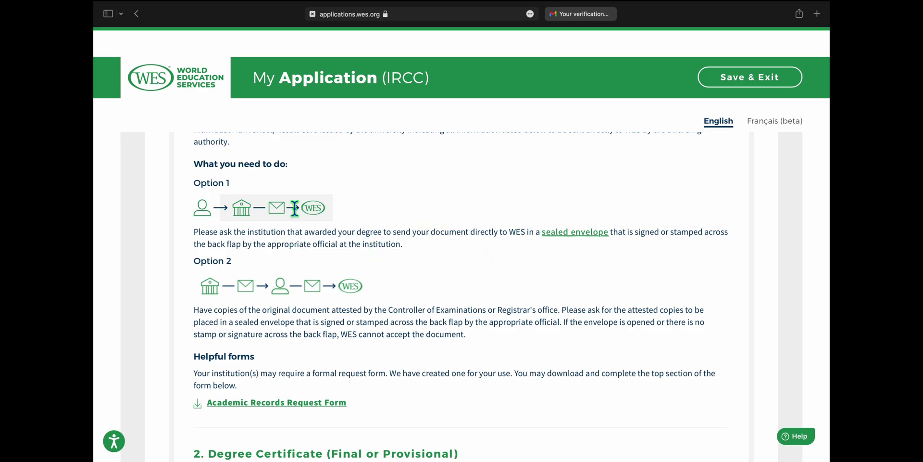
pyautogui.scroll(-2, 441, 281)
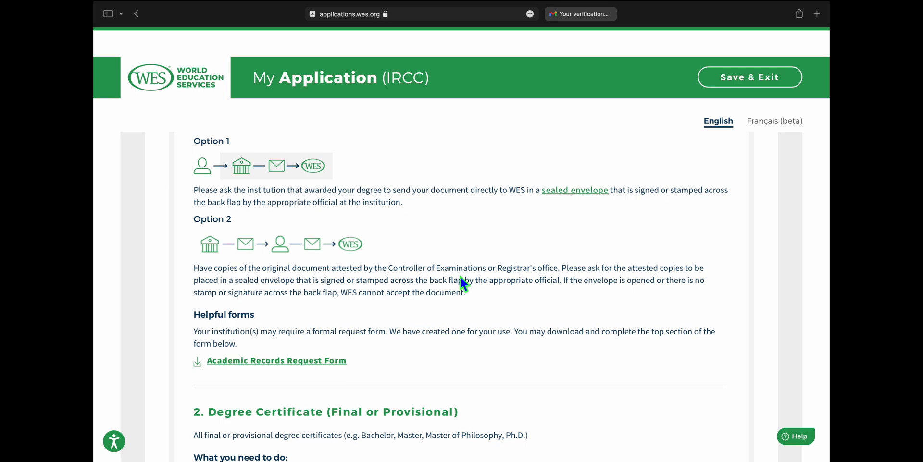
pyautogui.scroll(-5, 462, 282)
pyautogui.scroll(1, 461, 277)
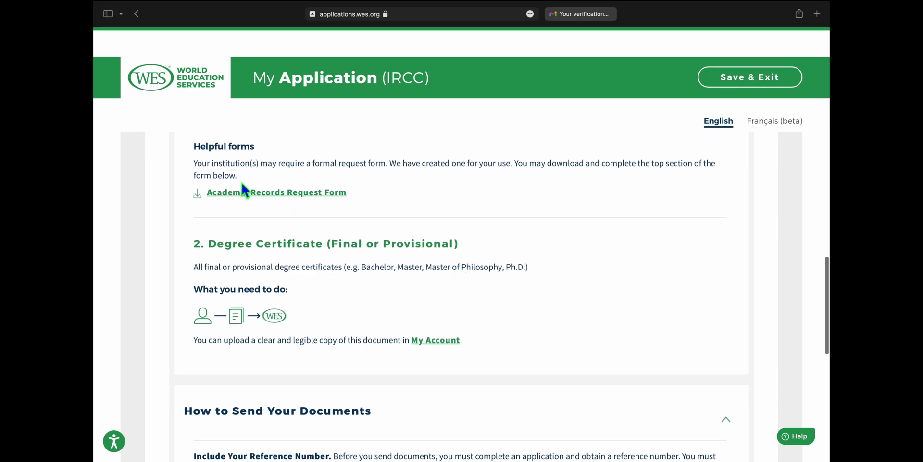
# - Open and read through the Academic Records Request Form PDF, then return to the mailing addresses
pyautogui.click(264, 204)
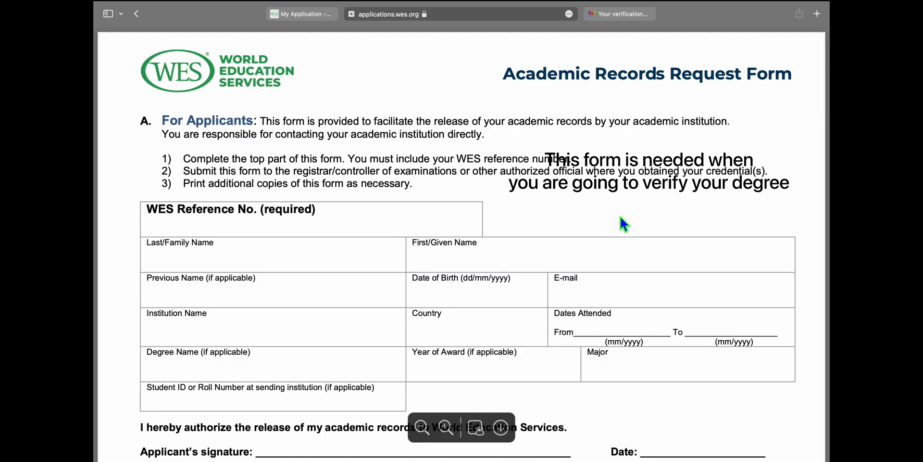
pyautogui.scroll(-2, 620, 217)
pyautogui.scroll(-15, 620, 217)
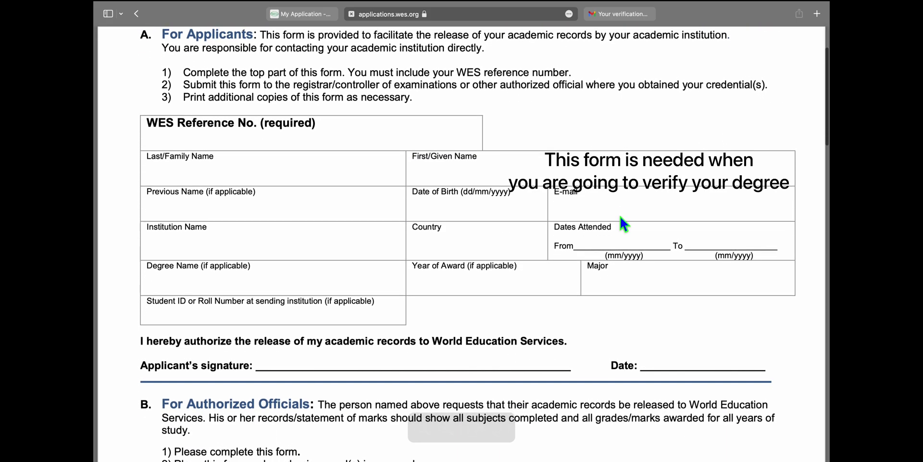
pyautogui.scroll(-20, 620, 218)
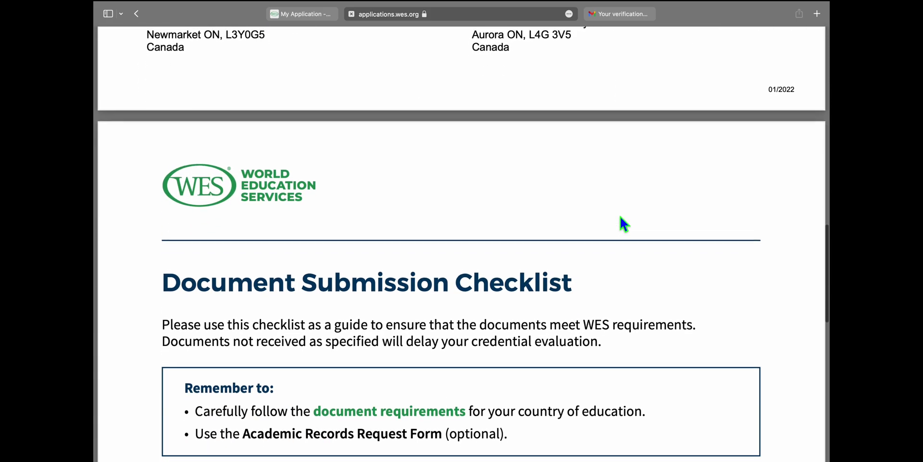
pyautogui.scroll(20, 620, 218)
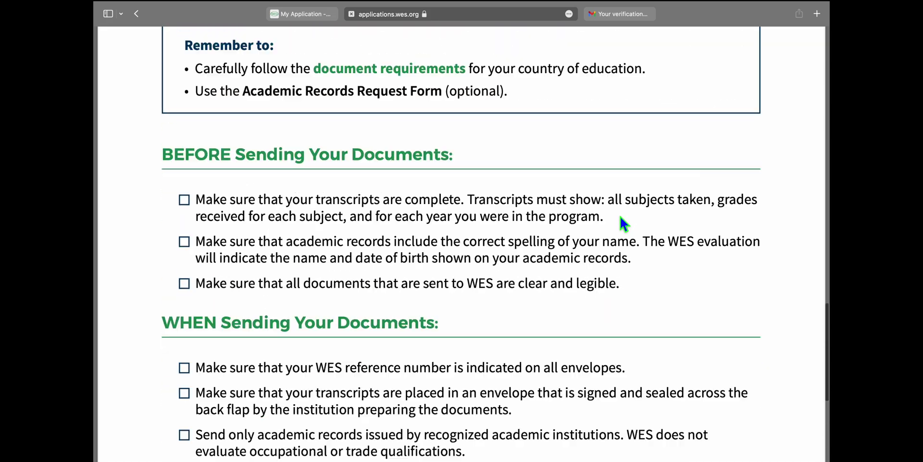
pyautogui.scroll(-20, 620, 217)
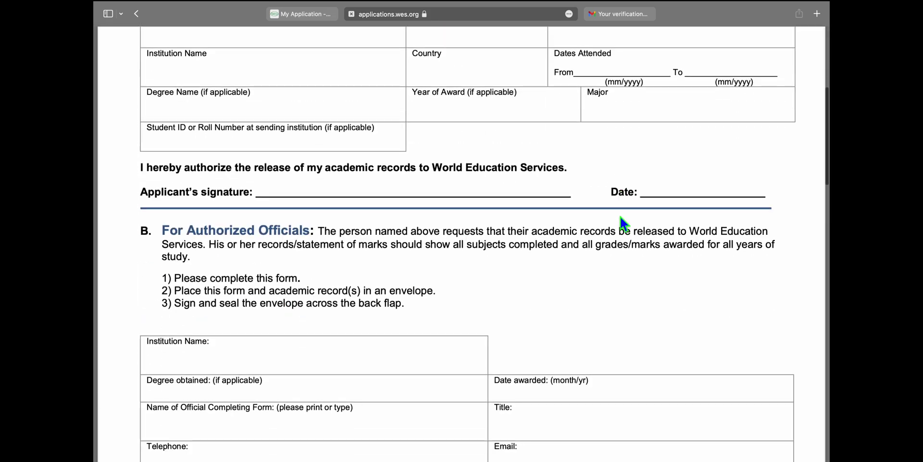
pyautogui.scroll(-4, 620, 217)
pyautogui.scroll(12, 620, 217)
pyautogui.scroll(15, 620, 217)
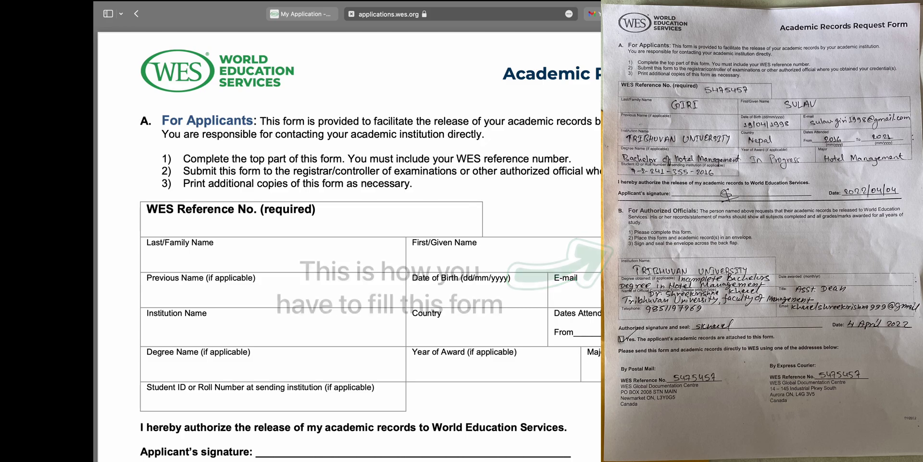
pyautogui.scroll(-2, 349, 244)
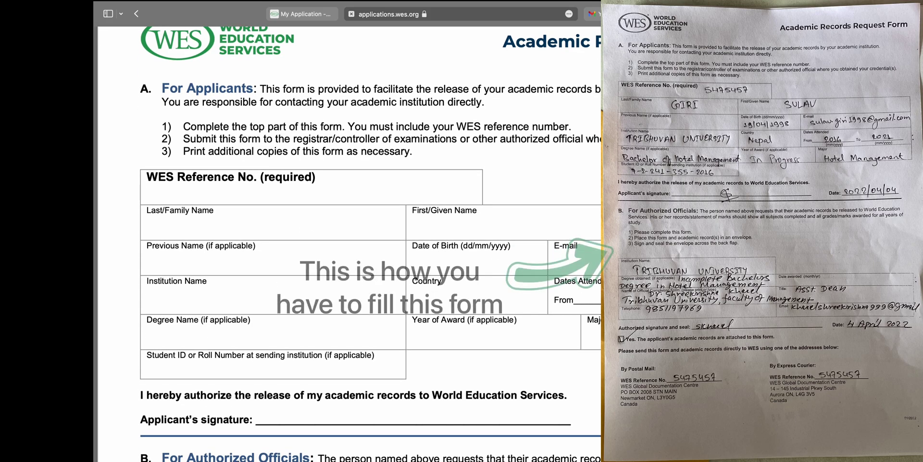
pyautogui.scroll(-2, 349, 243)
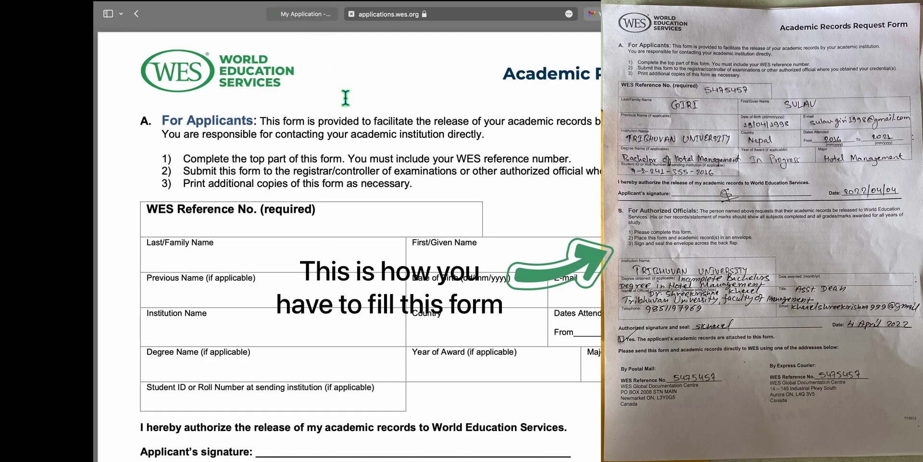
pyautogui.scroll(-2, 436, 233)
pyautogui.scroll(-4, 437, 233)
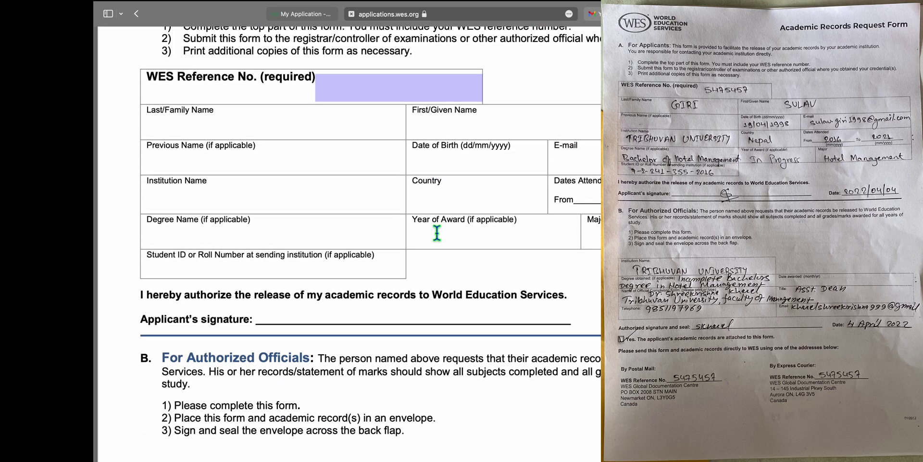
pyautogui.scroll(-5, 437, 233)
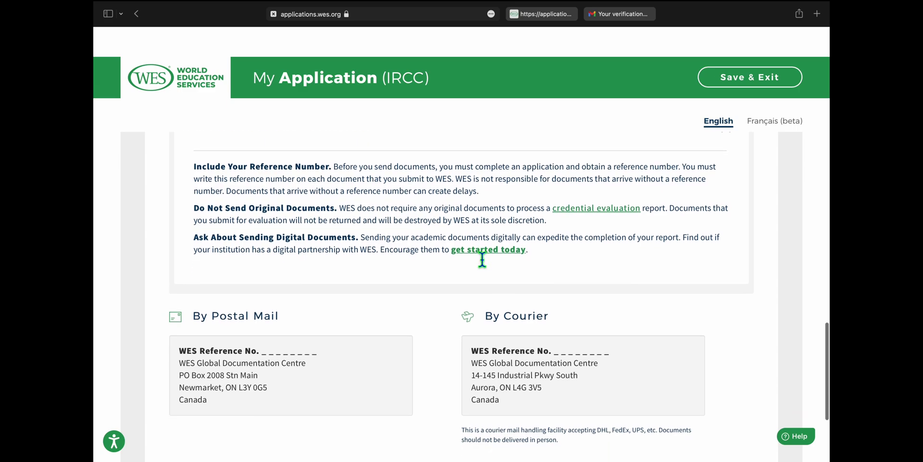
pyautogui.scroll(-1, 482, 259)
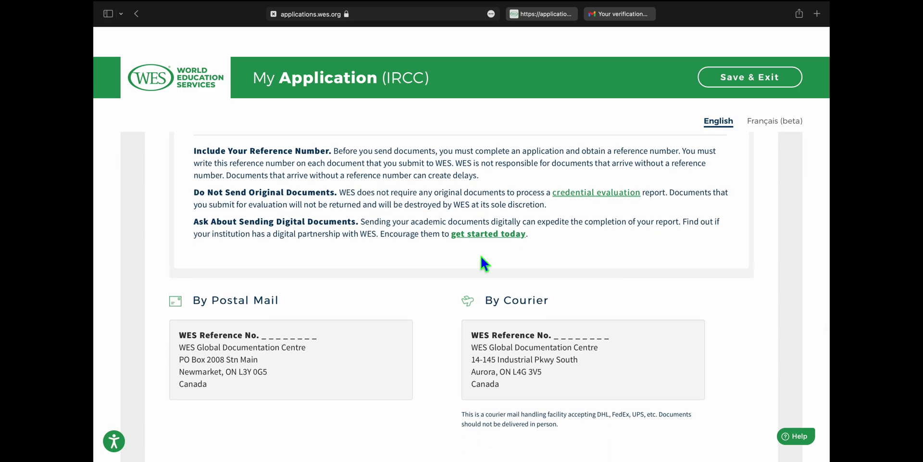
pyautogui.scroll(-5, 481, 258)
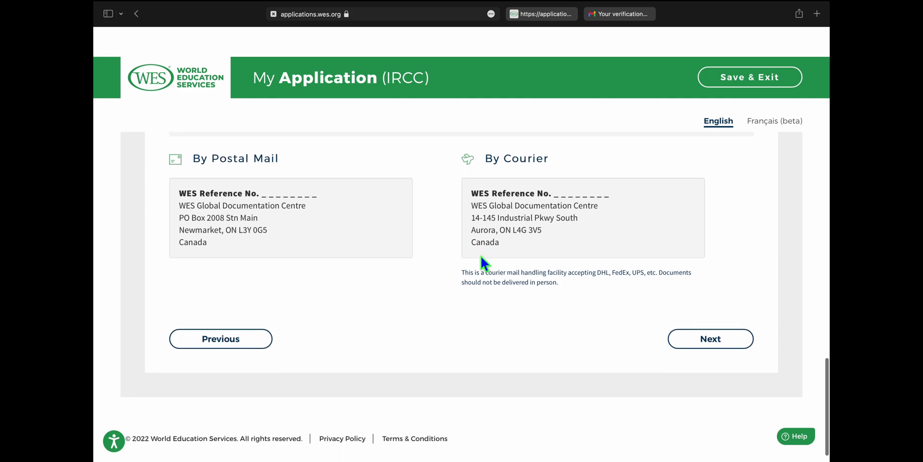
pyautogui.scroll(-2, 481, 257)
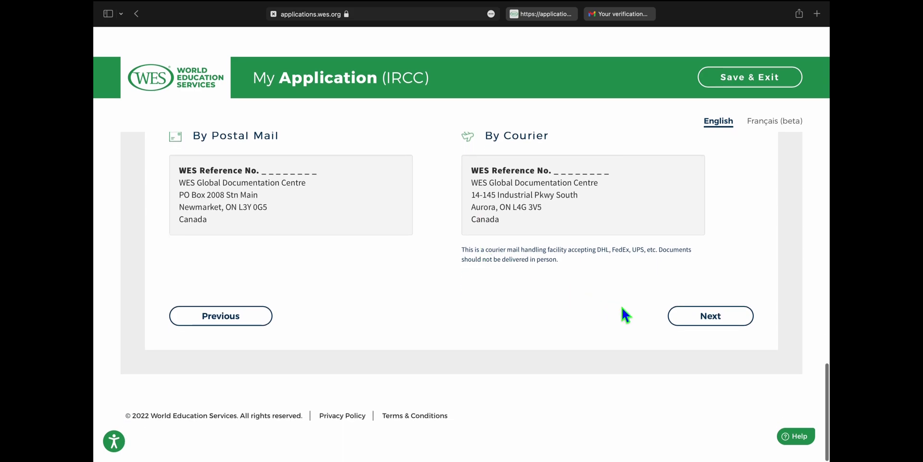
pyautogui.scroll(2, 413, 277)
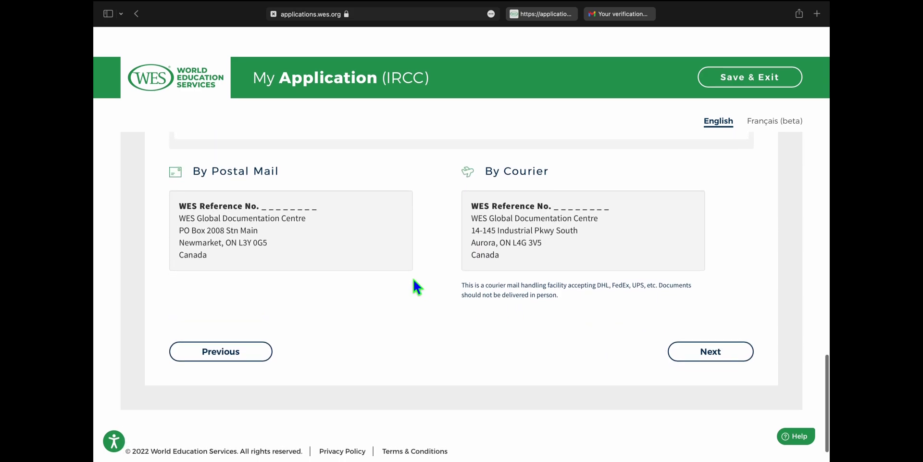
pyautogui.scroll(-2, 412, 277)
# - Continue to Review and scroll the $325.00 summary down to Applicant Acknowledgements
pyautogui.click(711, 317)
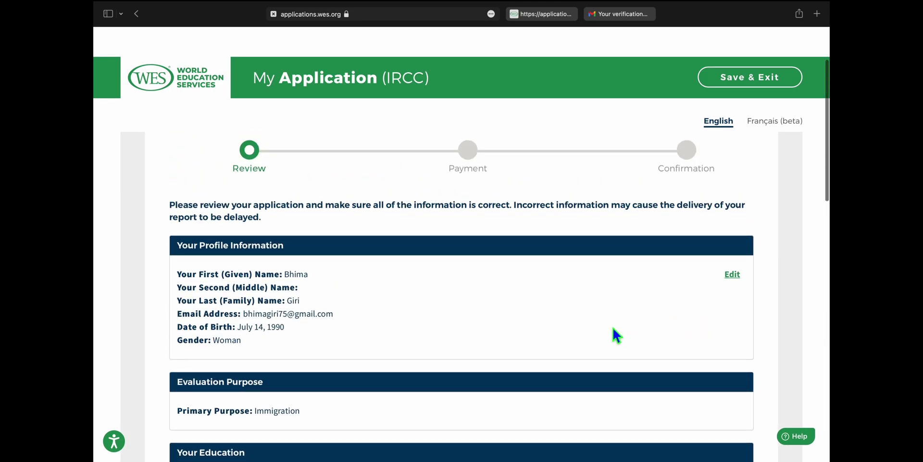
pyautogui.scroll(-2, 531, 346)
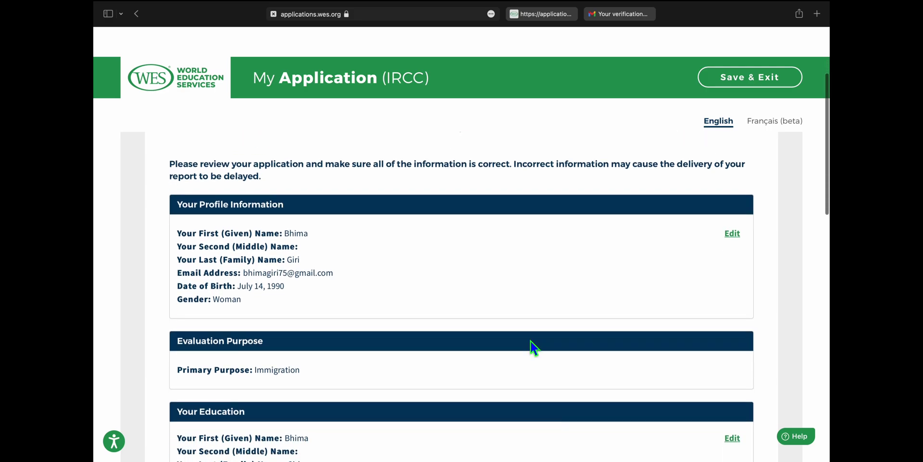
pyautogui.scroll(-1, 531, 343)
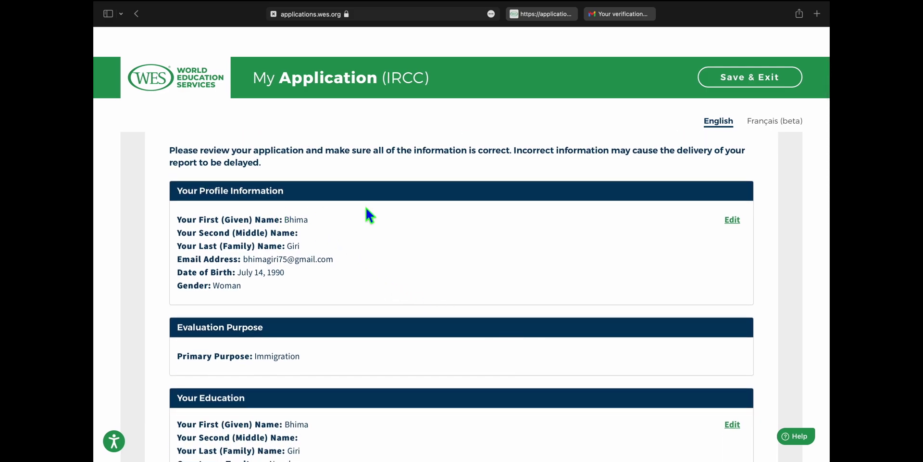
pyautogui.scroll(1, 540, 222)
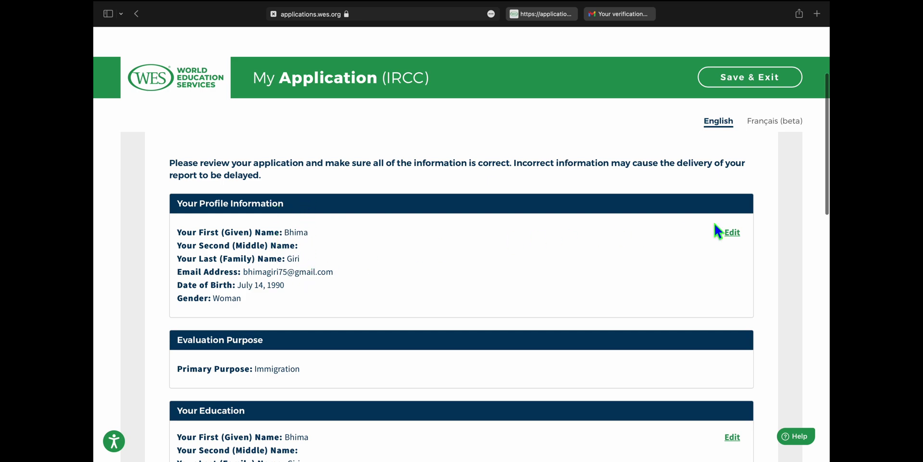
pyautogui.scroll(-5, 419, 300)
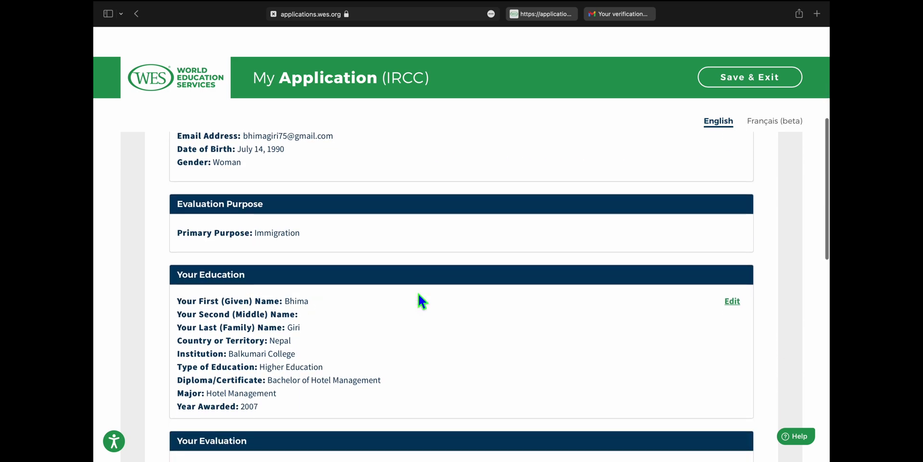
pyautogui.scroll(-3, 486, 332)
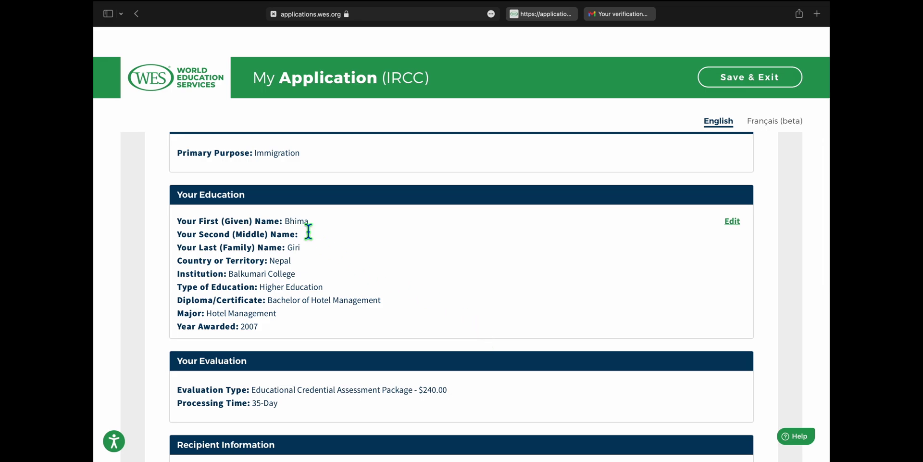
pyautogui.scroll(-4, 411, 295)
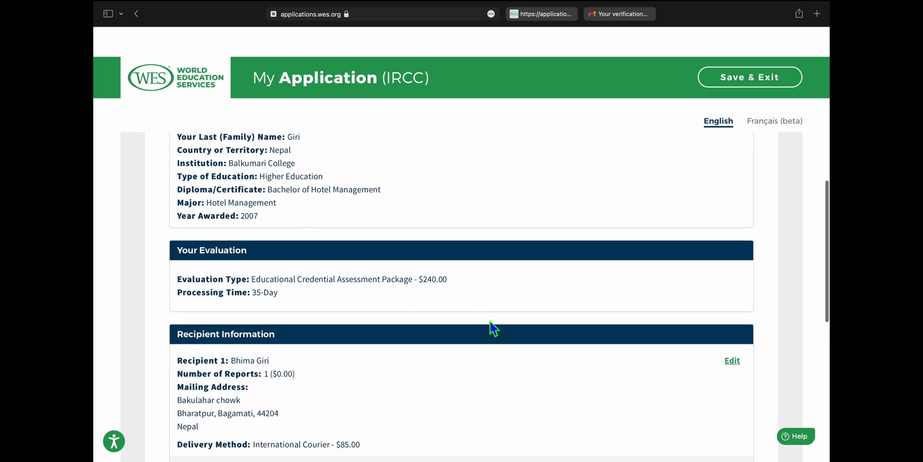
pyautogui.scroll(-3, 490, 326)
pyautogui.scroll(-4, 490, 322)
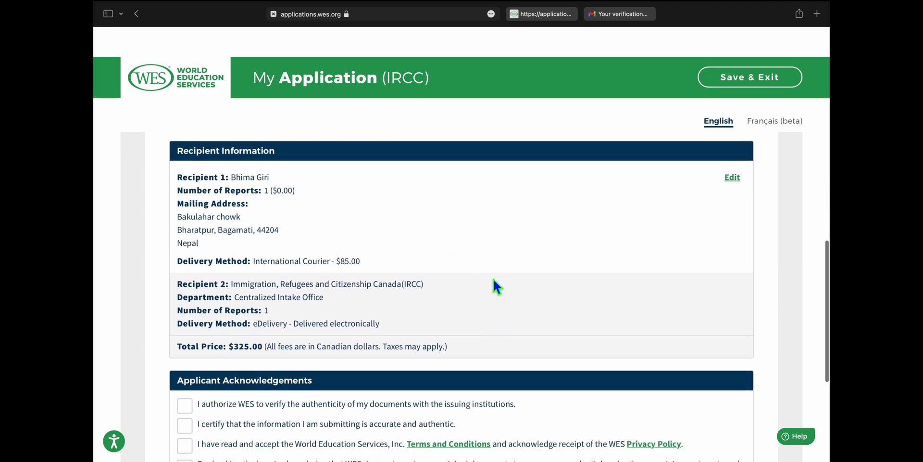
pyautogui.scroll(-5, 496, 285)
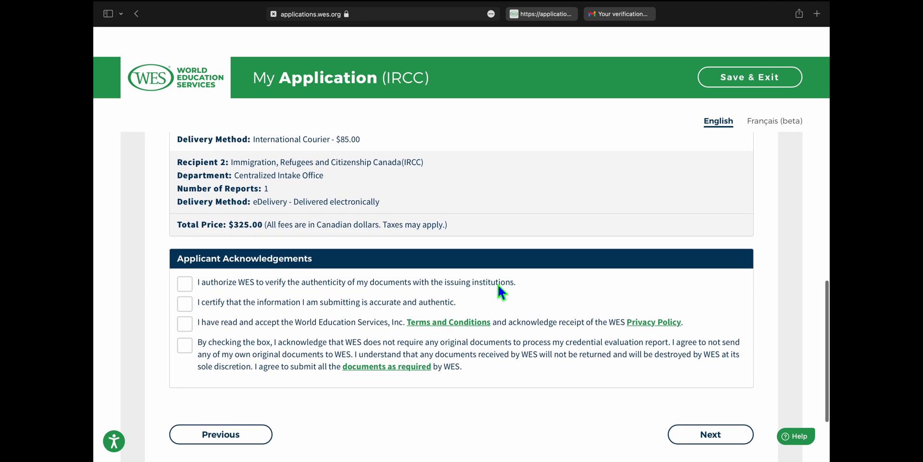
# - Check the verification, accuracy, Terms and Conditions and originals-not-required acknowledgements, then submit the review
pyautogui.scroll(-2, 504, 292)
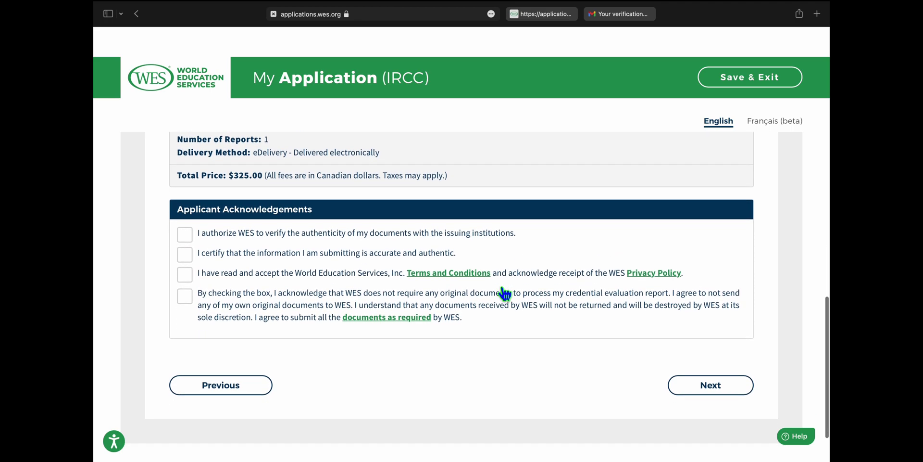
pyautogui.click(187, 240)
pyautogui.click(187, 240)
pyautogui.click(189, 251)
pyautogui.click(192, 277)
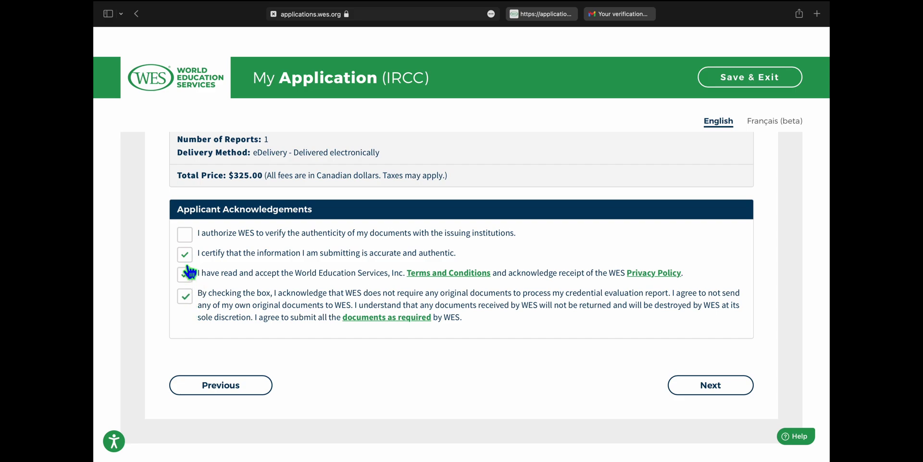
pyautogui.click(187, 239)
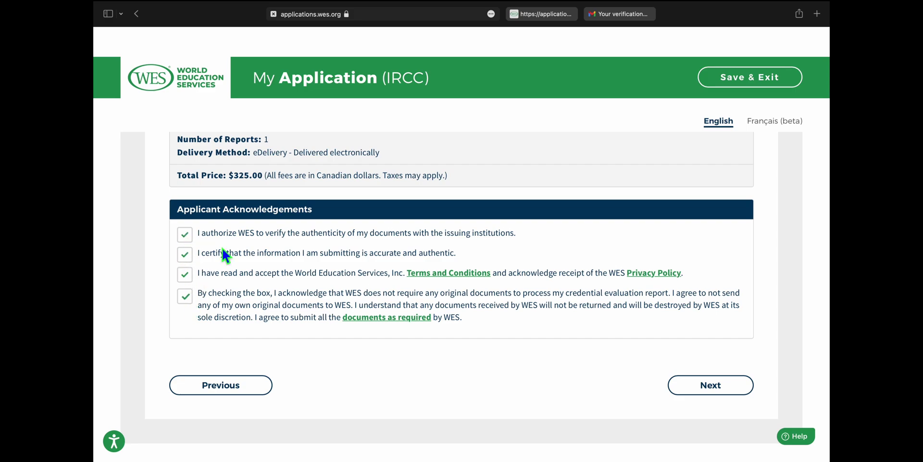
pyautogui.click(733, 389)
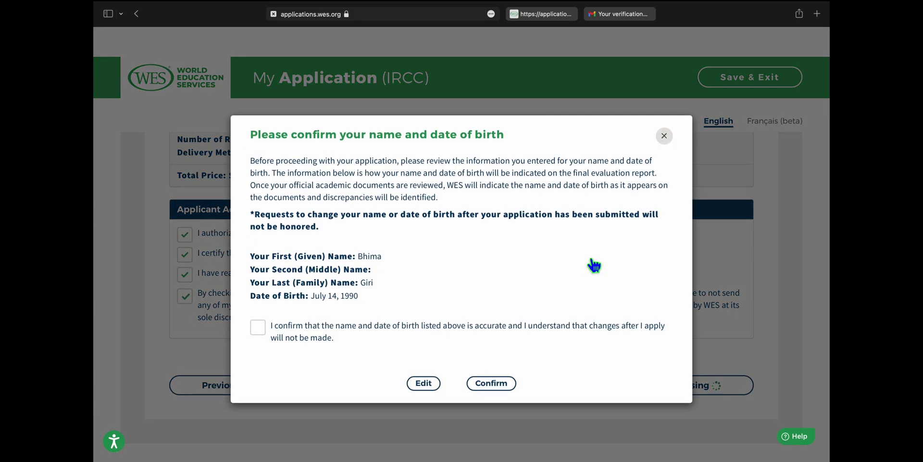
# - Confirm the name and date of birth, then declare non-resident HST status for a $325.00 total
pyautogui.click(265, 332)
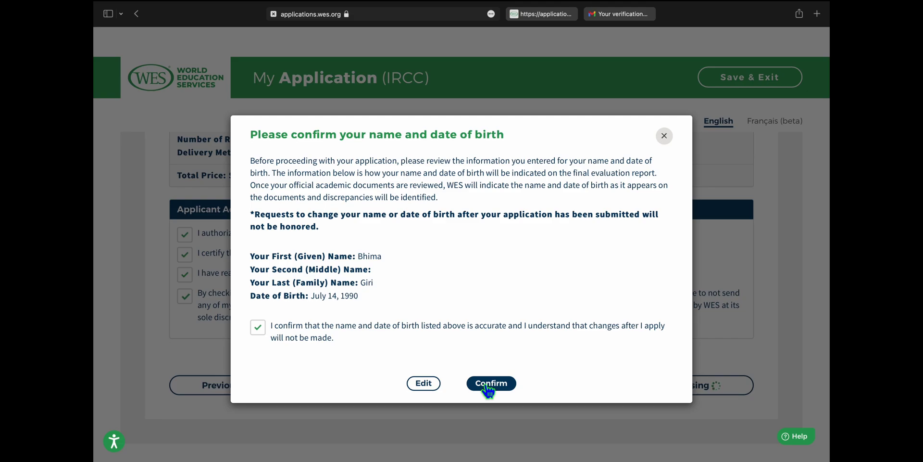
pyautogui.click(488, 385)
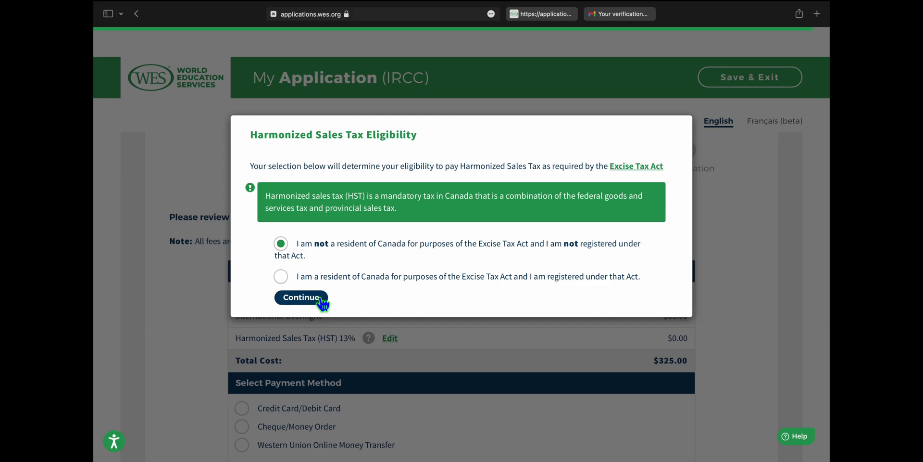
pyautogui.click(301, 297)
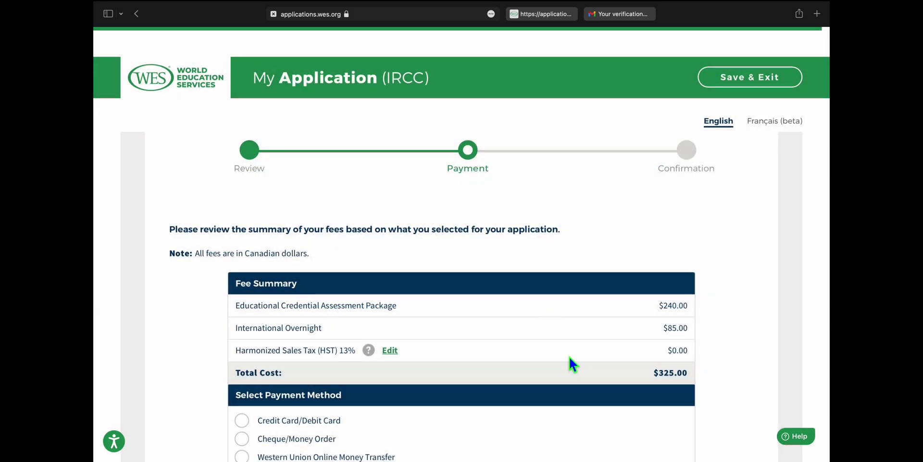
# - Select Cheque/Money Order as the payment method and submit the $325.00 application
pyautogui.scroll(-2, 569, 356)
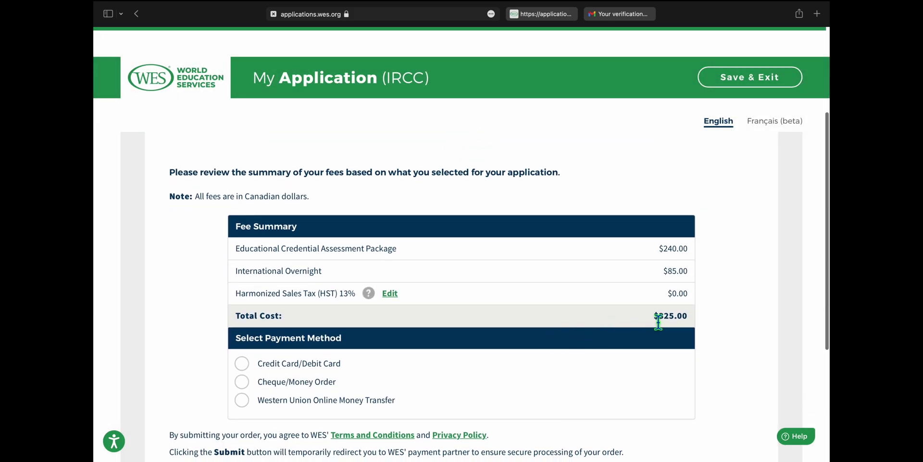
pyautogui.scroll(-3, 544, 312)
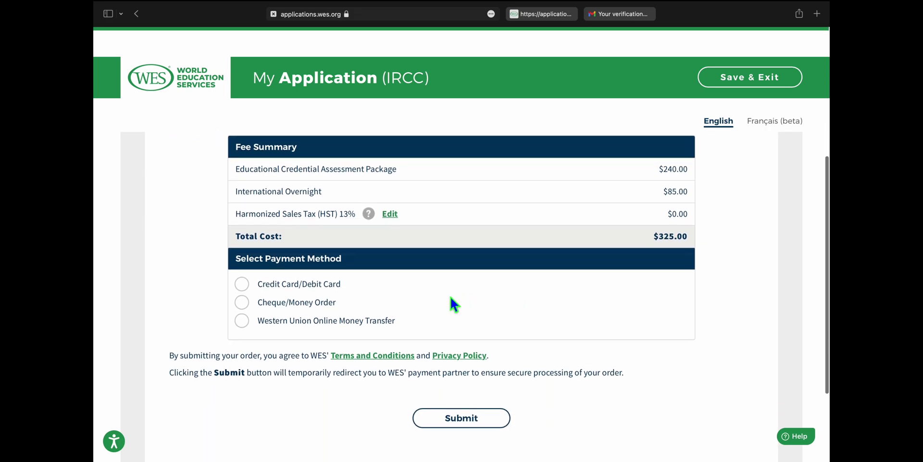
pyautogui.scroll(10, 454, 304)
pyautogui.scroll(-8, 450, 298)
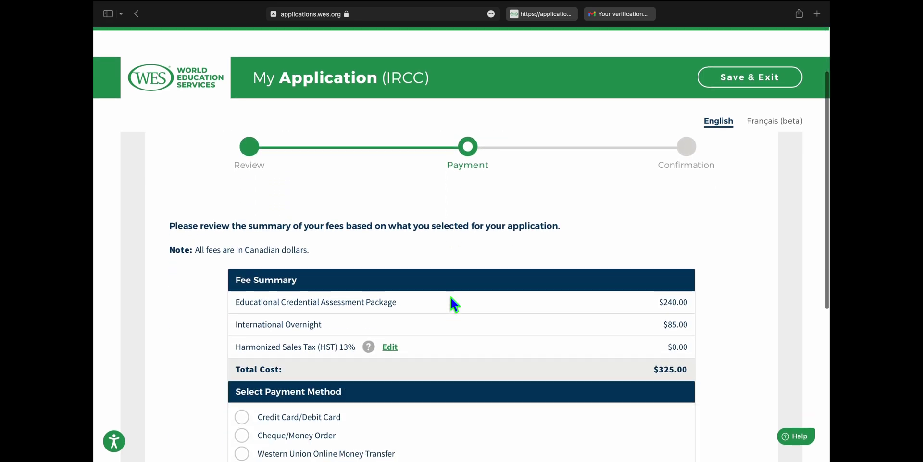
pyautogui.scroll(-2, 450, 291)
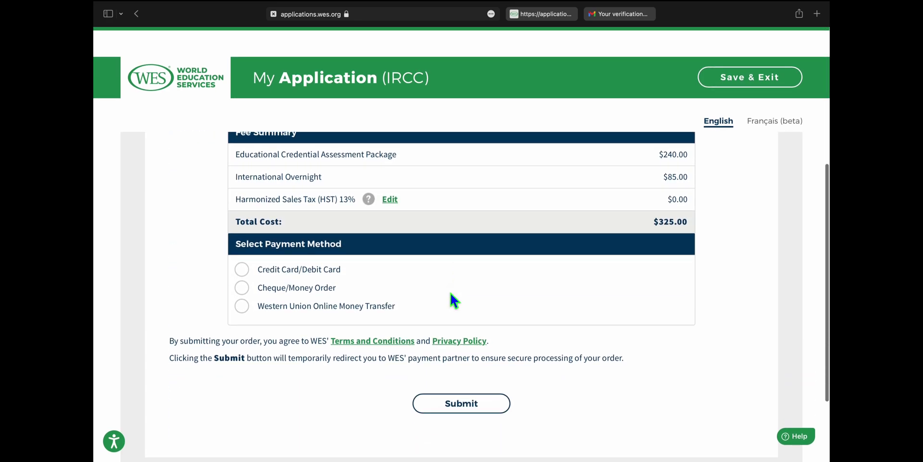
pyautogui.click(249, 289)
pyautogui.scroll(-1, 566, 367)
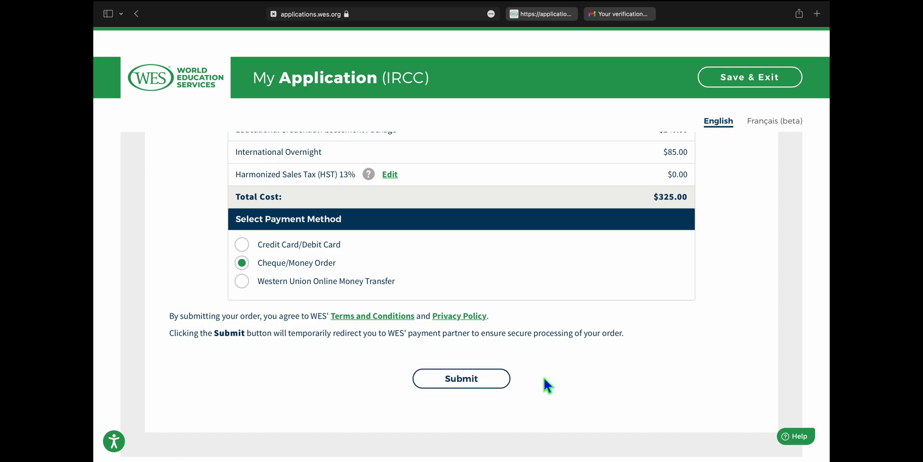
pyautogui.scroll(-1, 543, 378)
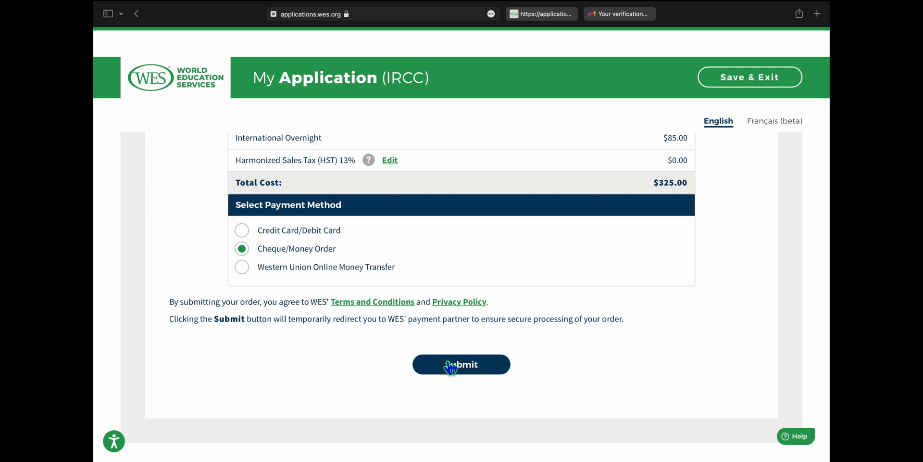
pyautogui.click(495, 372)
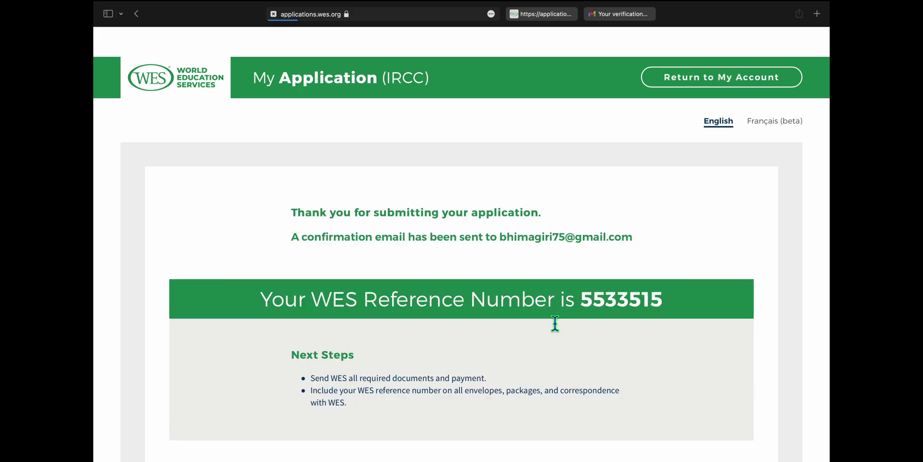
# - Read the confirmation page's Next Steps and cheque/money order payment instructions, then return to the top
pyautogui.scroll(-4, 555, 323)
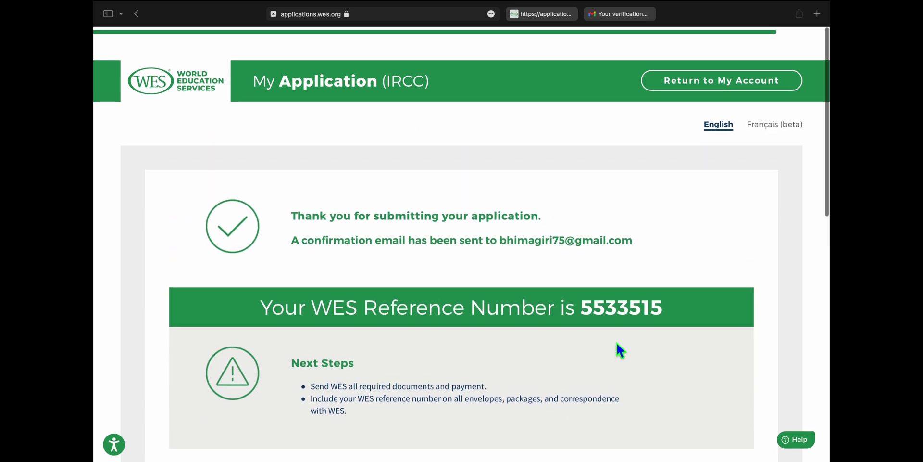
pyautogui.scroll(-10, 660, 310)
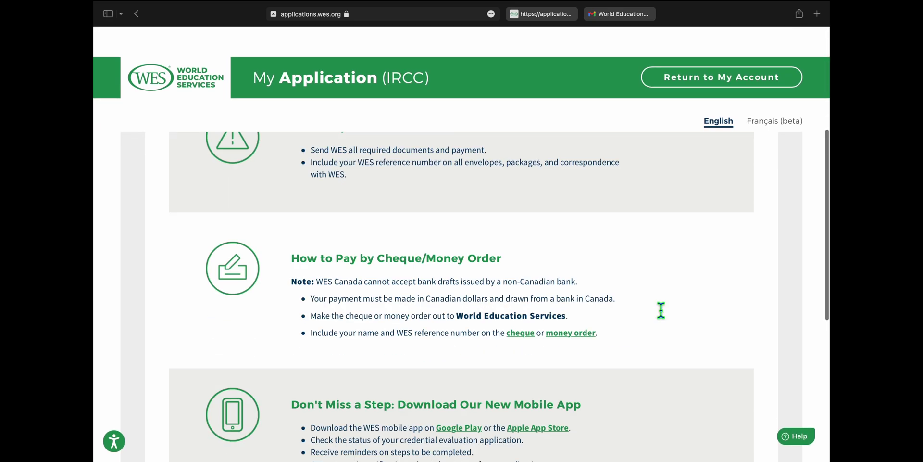
pyautogui.scroll(10, 700, 161)
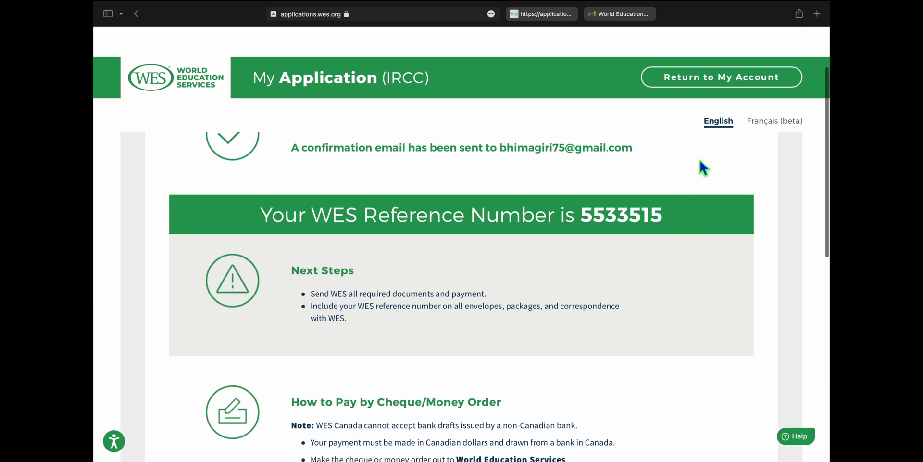
# - Return to My Account and review the dashboard with the evaluation On hold and $325.00 due
pyautogui.click(731, 91)
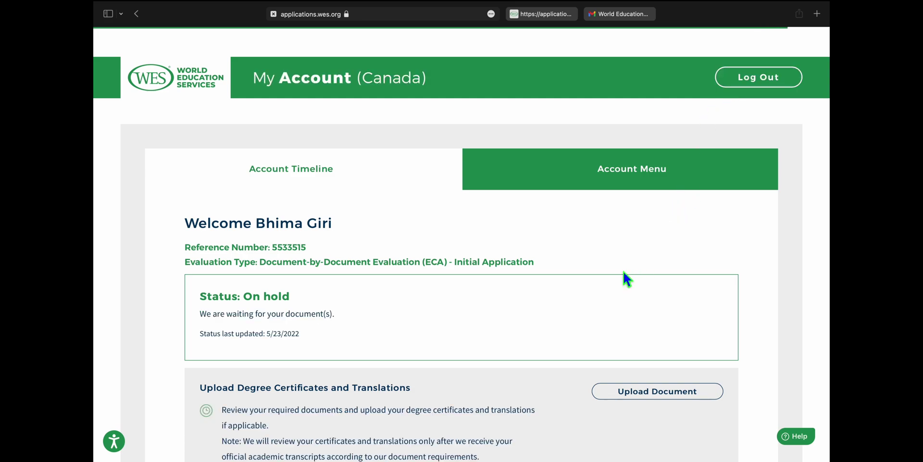
pyautogui.scroll(-3, 529, 341)
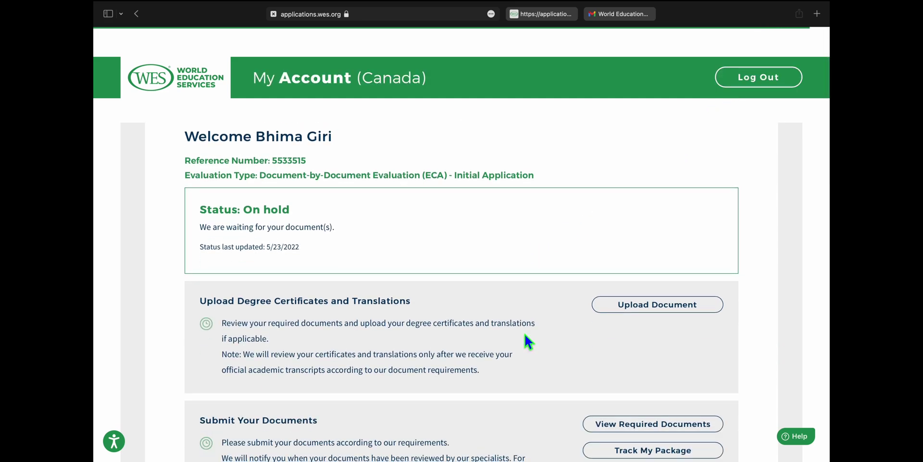
pyautogui.scroll(-3, 529, 342)
pyautogui.scroll(-5, 529, 341)
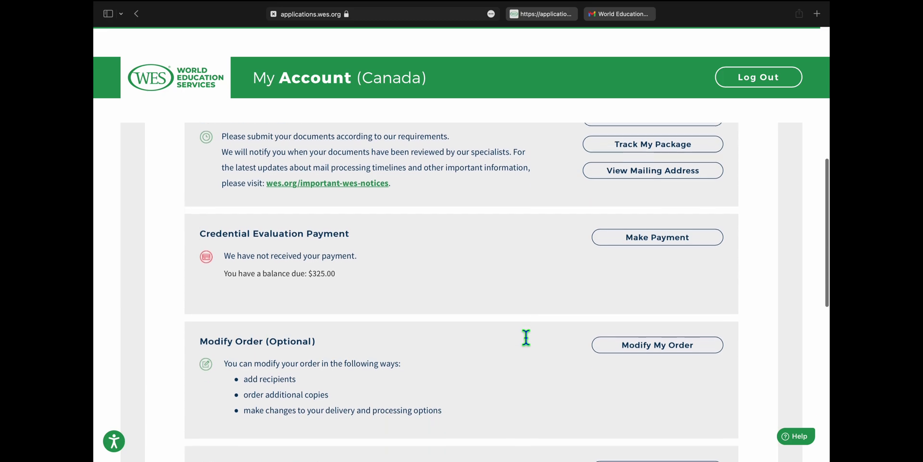
pyautogui.scroll(8, 526, 335)
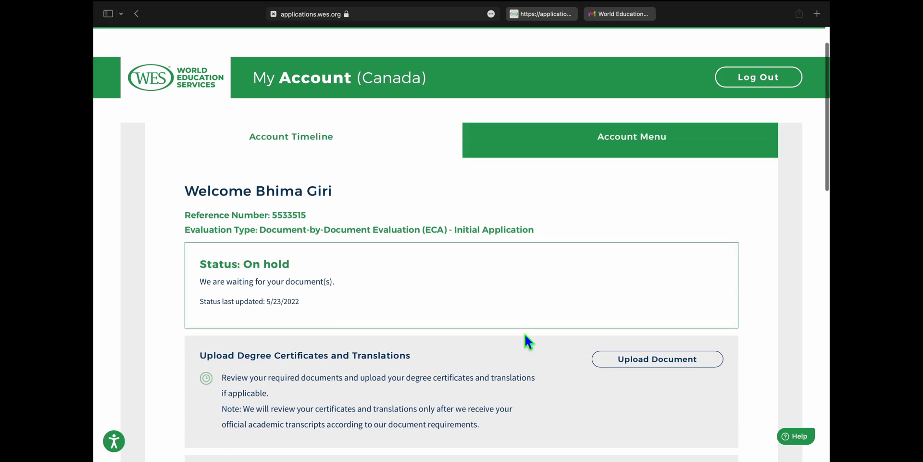
pyautogui.scroll(-5, 525, 334)
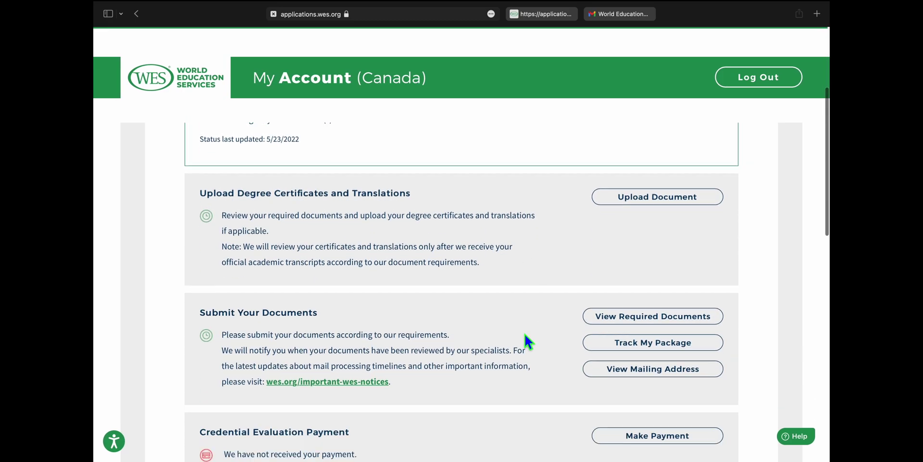
pyautogui.scroll(-3, 529, 342)
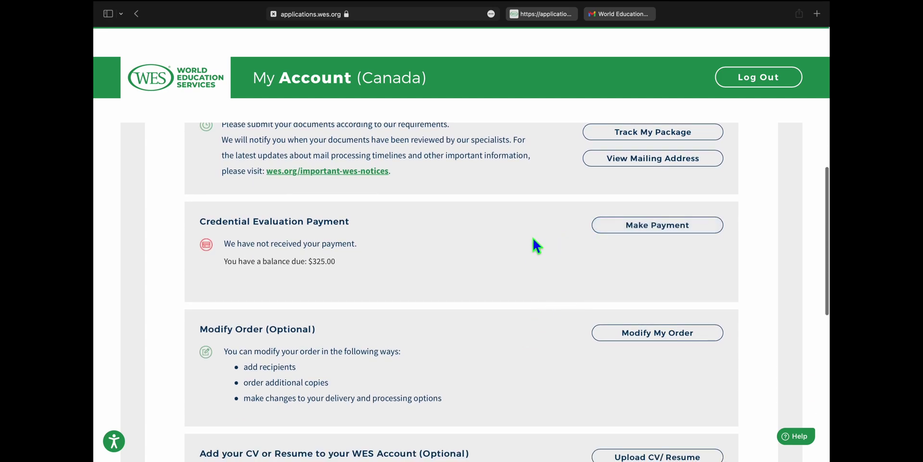
pyautogui.scroll(-2, 532, 241)
pyautogui.scroll(-1, 531, 238)
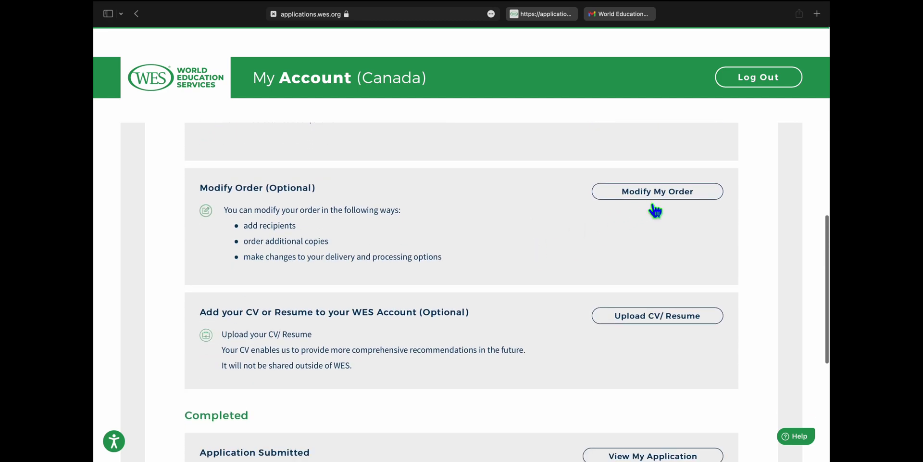
pyautogui.scroll(-1, 469, 279)
pyautogui.scroll(-5, 469, 296)
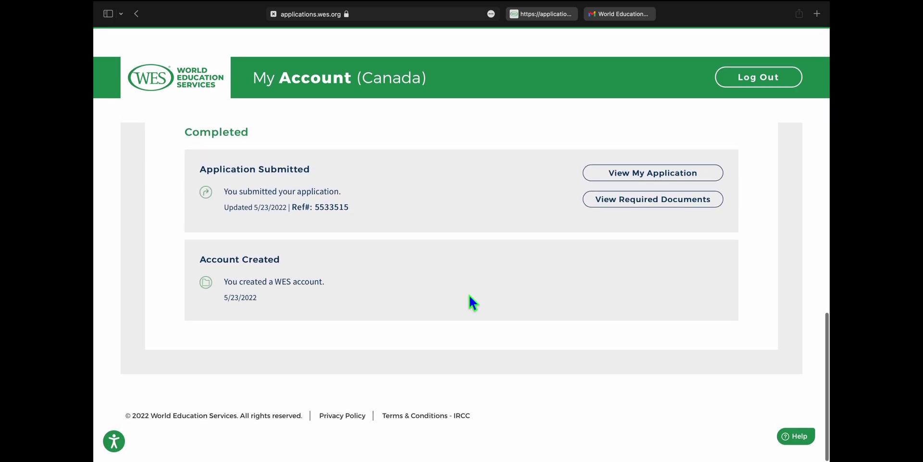
pyautogui.scroll(17, 469, 295)
pyautogui.scroll(-3, 469, 294)
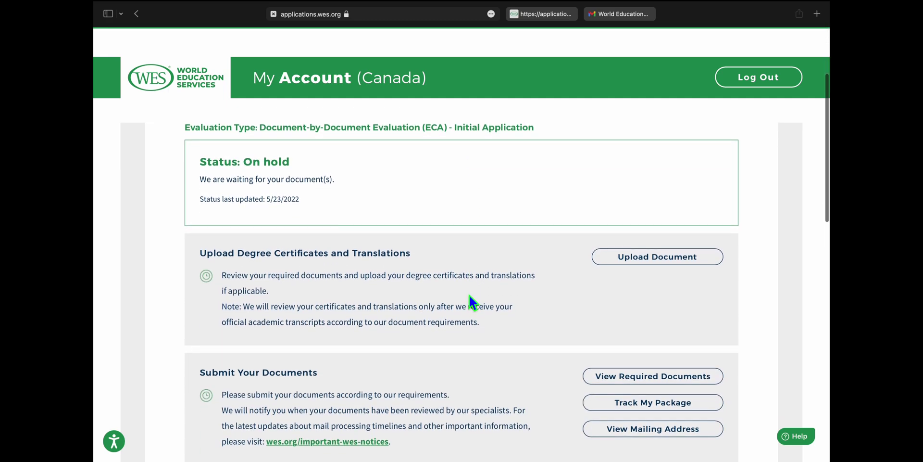
pyautogui.scroll(2, 469, 294)
pyautogui.scroll(-4, 543, 298)
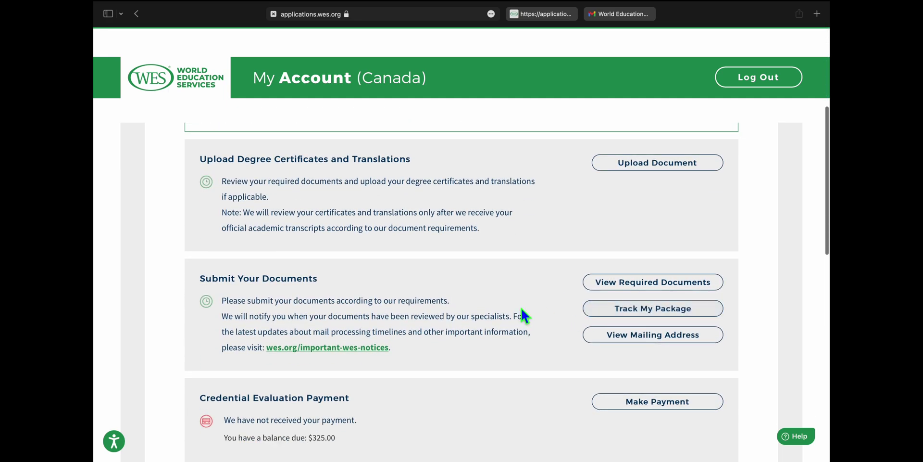
pyautogui.scroll(-1, 523, 332)
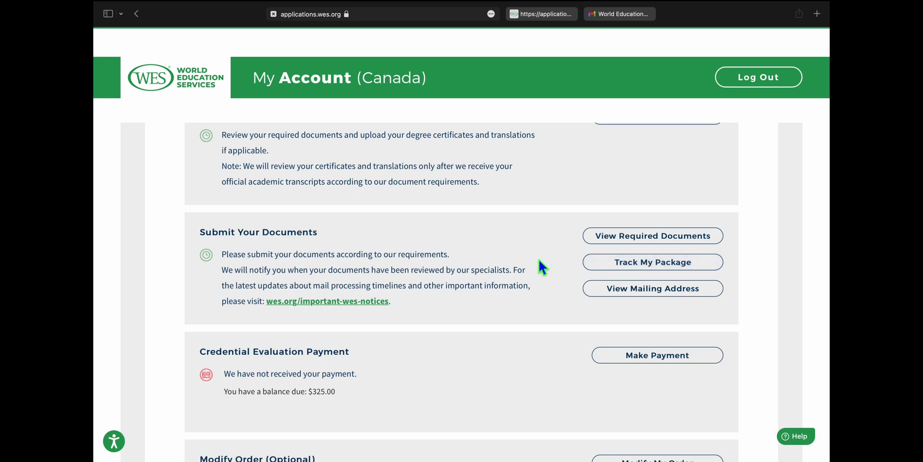
pyautogui.scroll(-1, 540, 264)
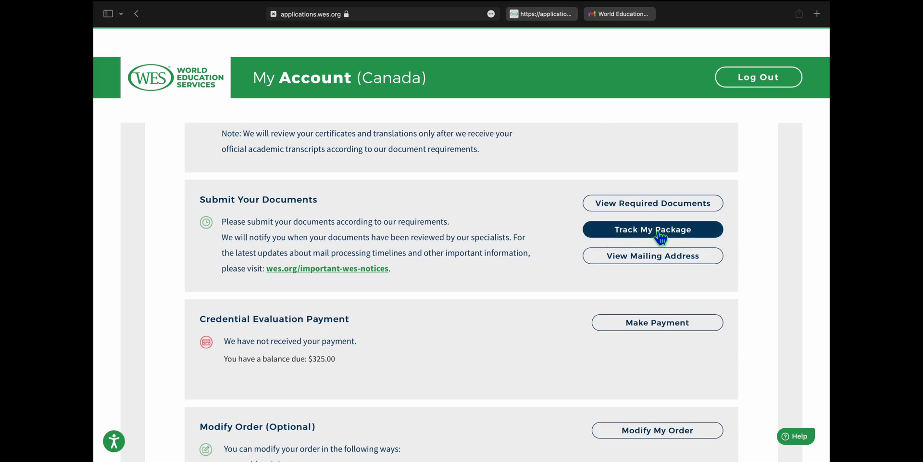
# - Open the Track My Package form, then close it without entering a tracking number
pyautogui.click(661, 231)
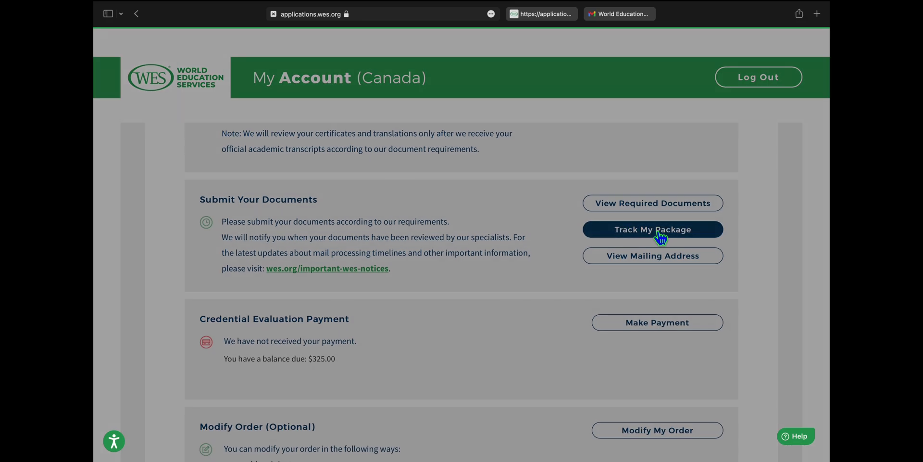
pyautogui.click(399, 192)
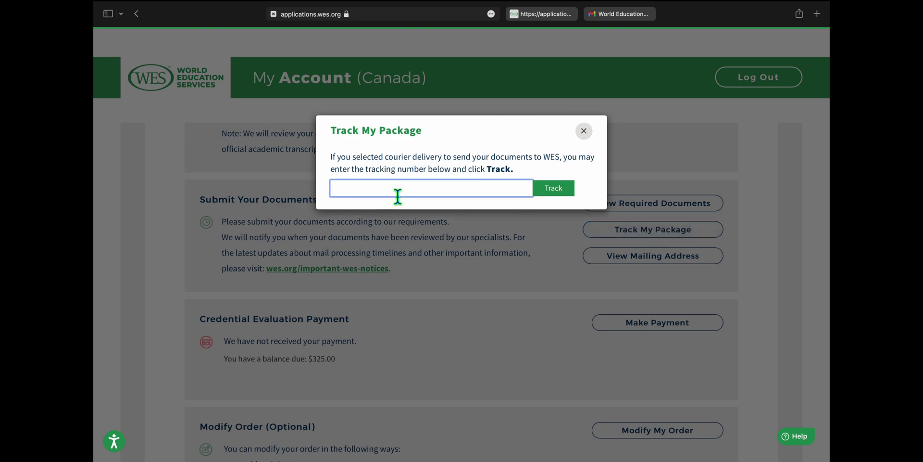
pyautogui.click(593, 139)
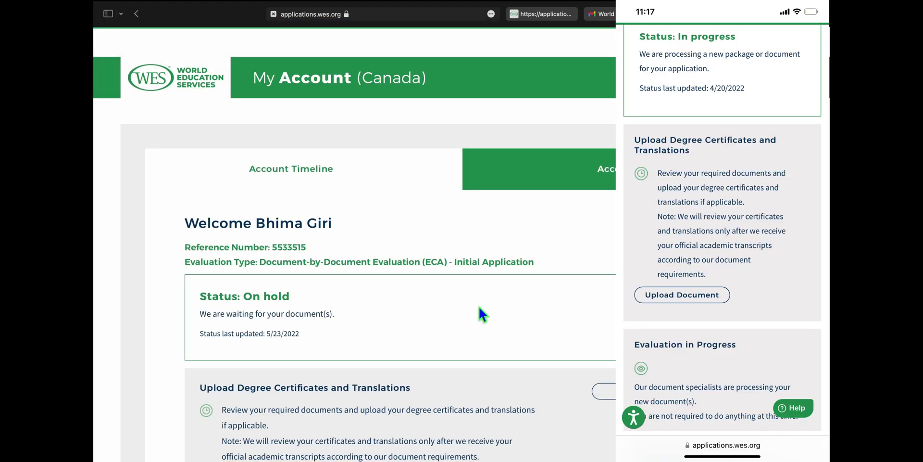
pyautogui.scroll(-5, 479, 307)
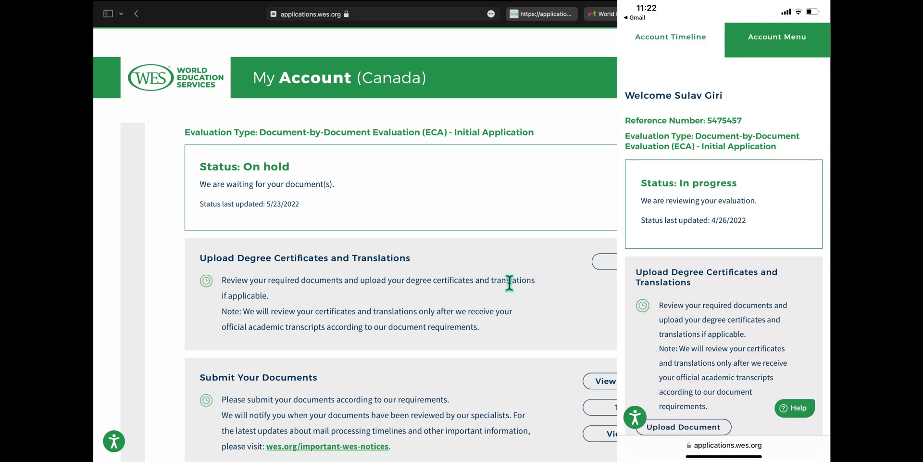
pyautogui.scroll(-5, 531, 285)
pyautogui.scroll(-7, 531, 285)
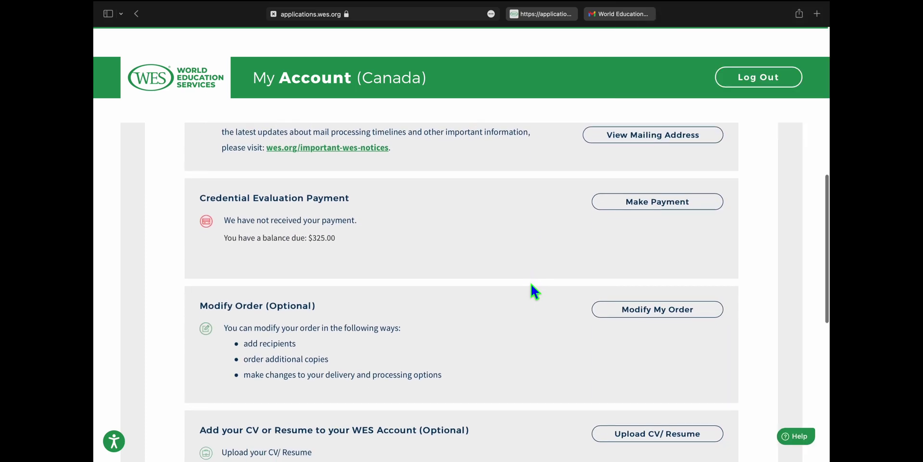
pyautogui.scroll(-10, 532, 287)
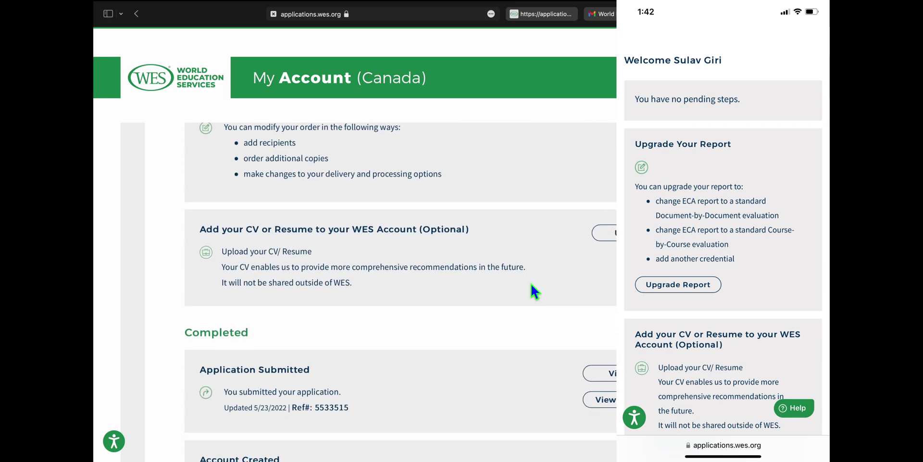
pyautogui.scroll(20, 531, 286)
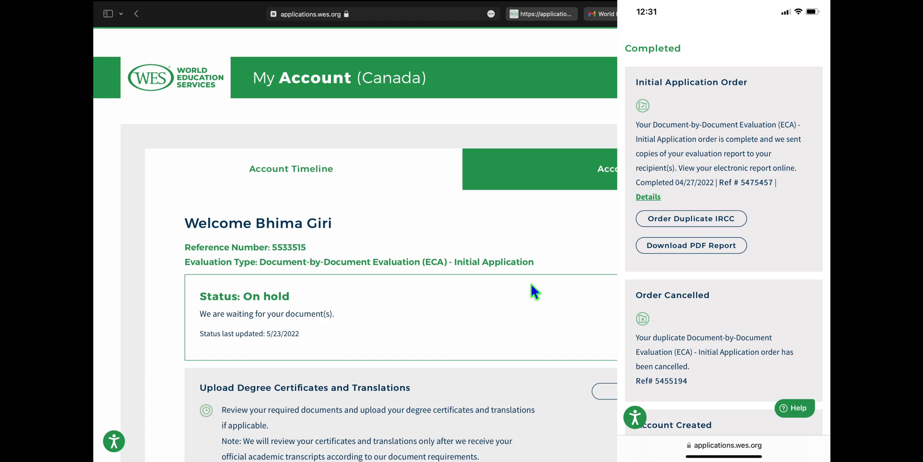
pyautogui.scroll(-8, 531, 284)
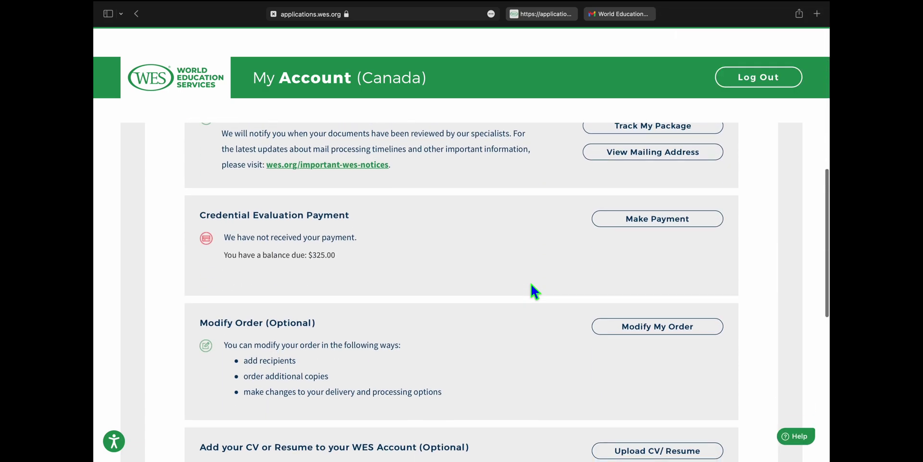
pyautogui.scroll(8, 531, 284)
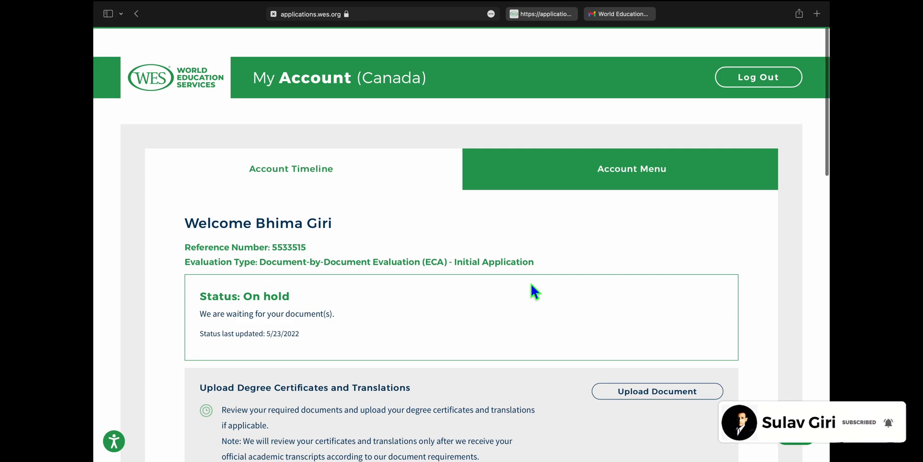
pyautogui.scroll(-7, 532, 285)
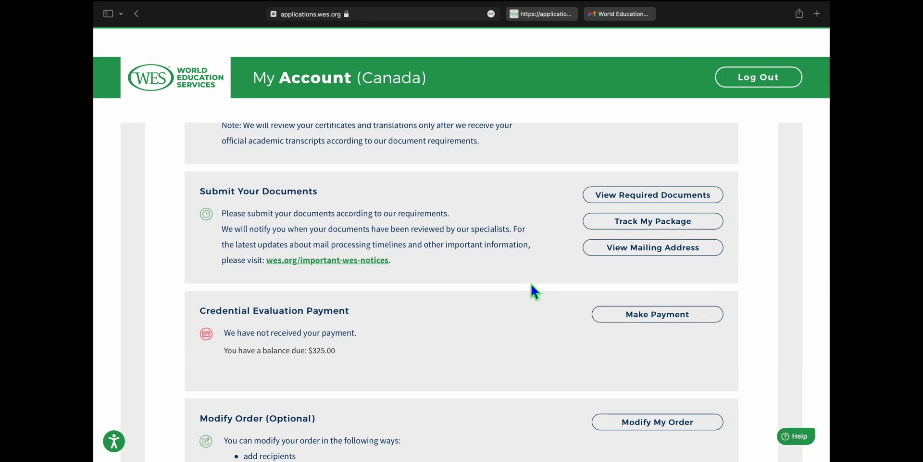